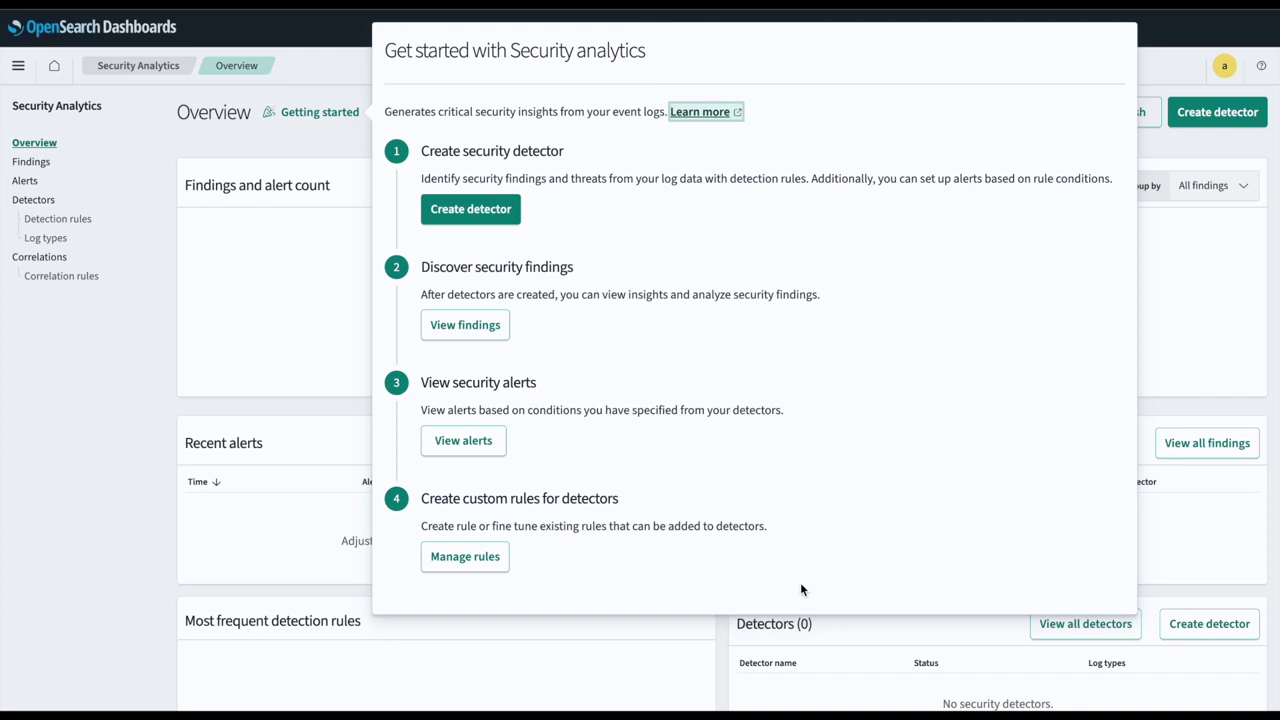
# Step: In Dev Tools, run PUT /network_log_index with text-typed destination.ip and source.ip fields
pyautogui.click(18, 65)
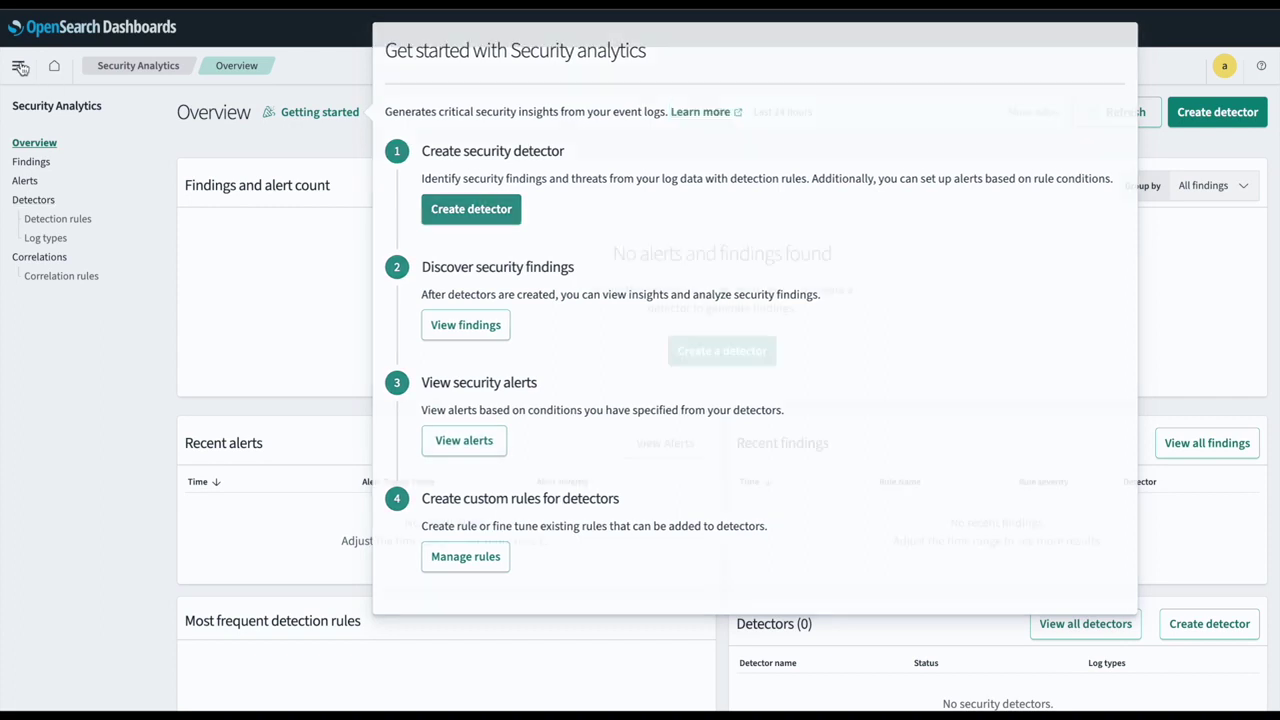
pyautogui.click(35, 661)
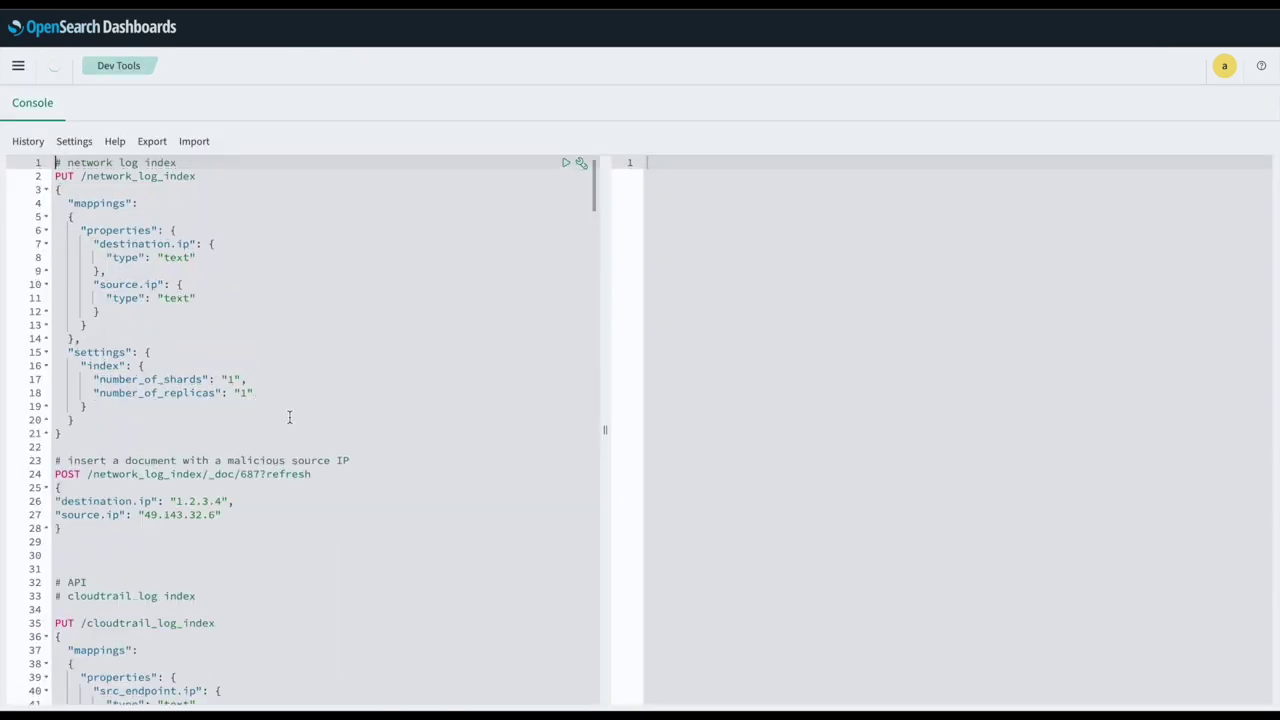
pyautogui.moveTo(208, 176); pyautogui.dragTo(86, 176)
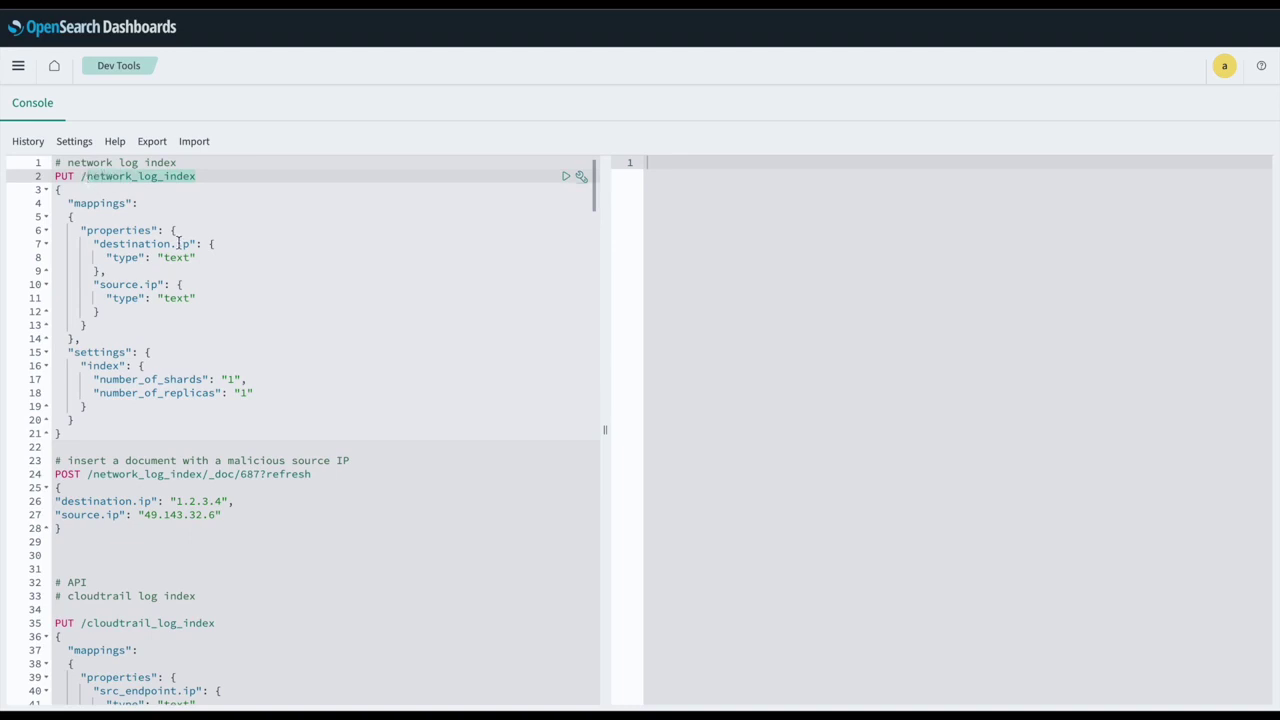
pyautogui.moveTo(191, 244); pyautogui.dragTo(99, 244)
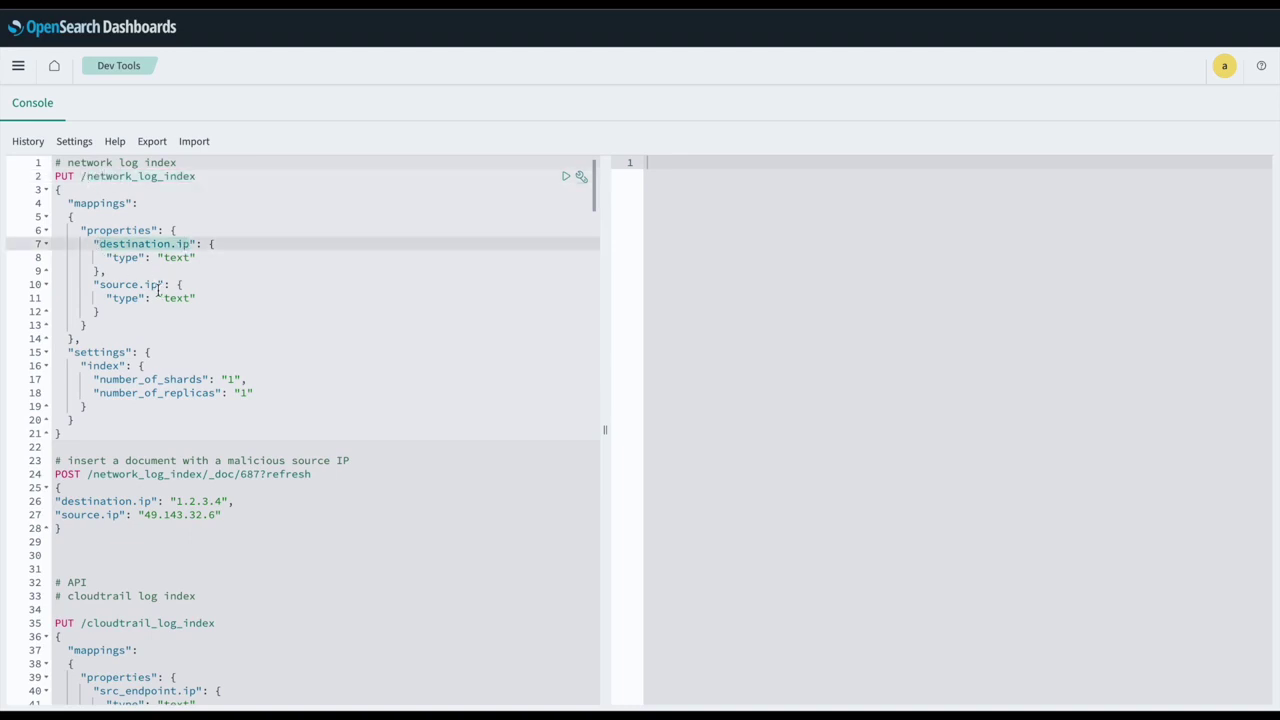
pyautogui.moveTo(162, 285); pyautogui.dragTo(99, 285)
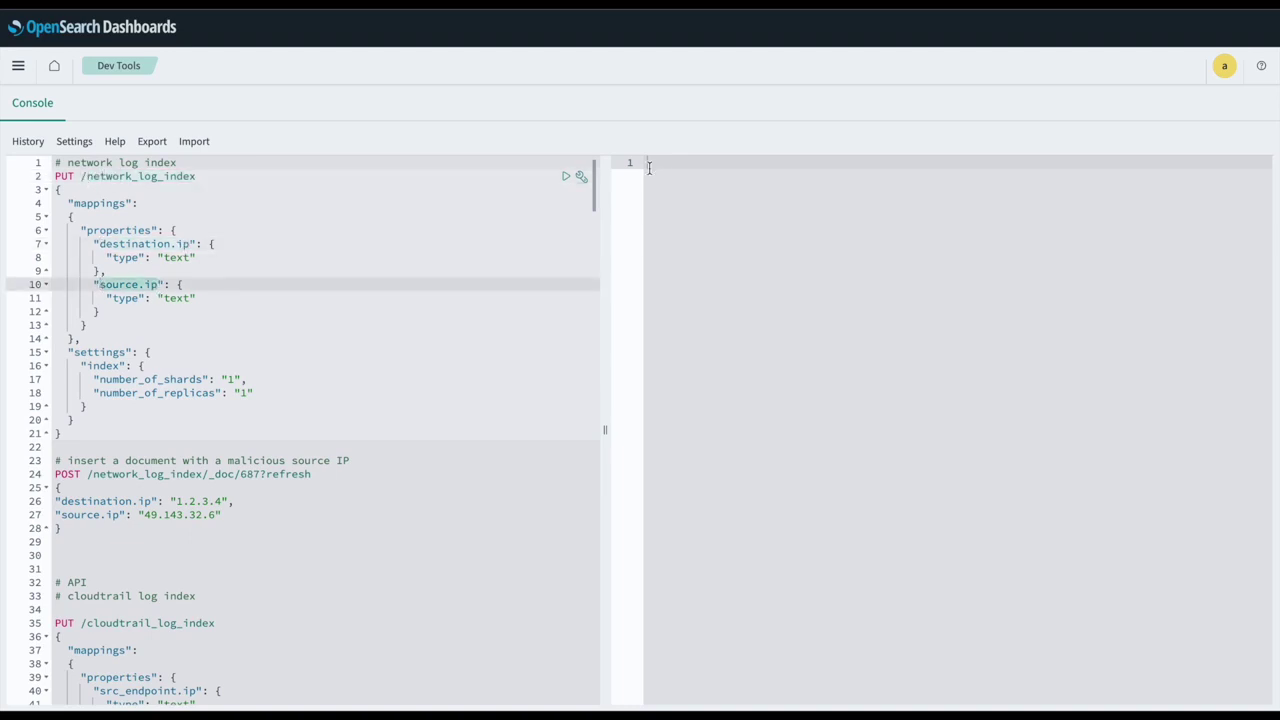
pyautogui.click(566, 177)
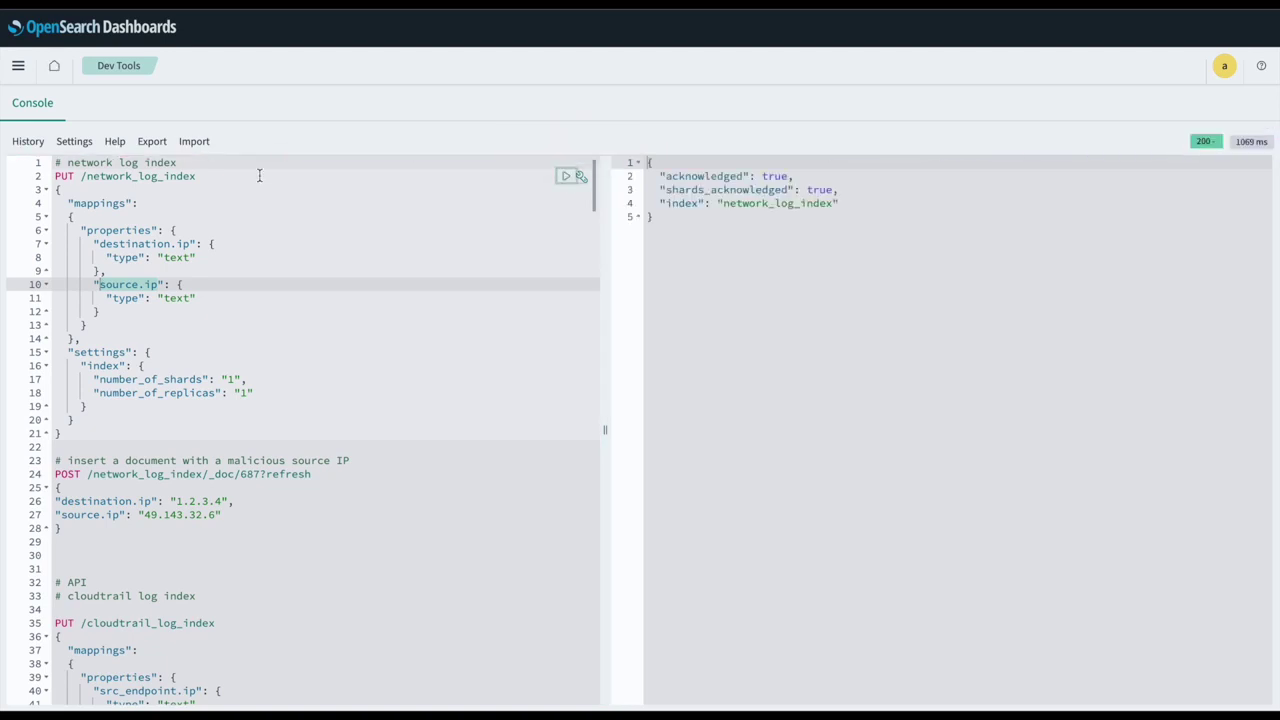
pyautogui.click(20, 66)
# Step: Start a new Security Analytics detector named threat_intel
pyautogui.scroll(-1, 104, 323)
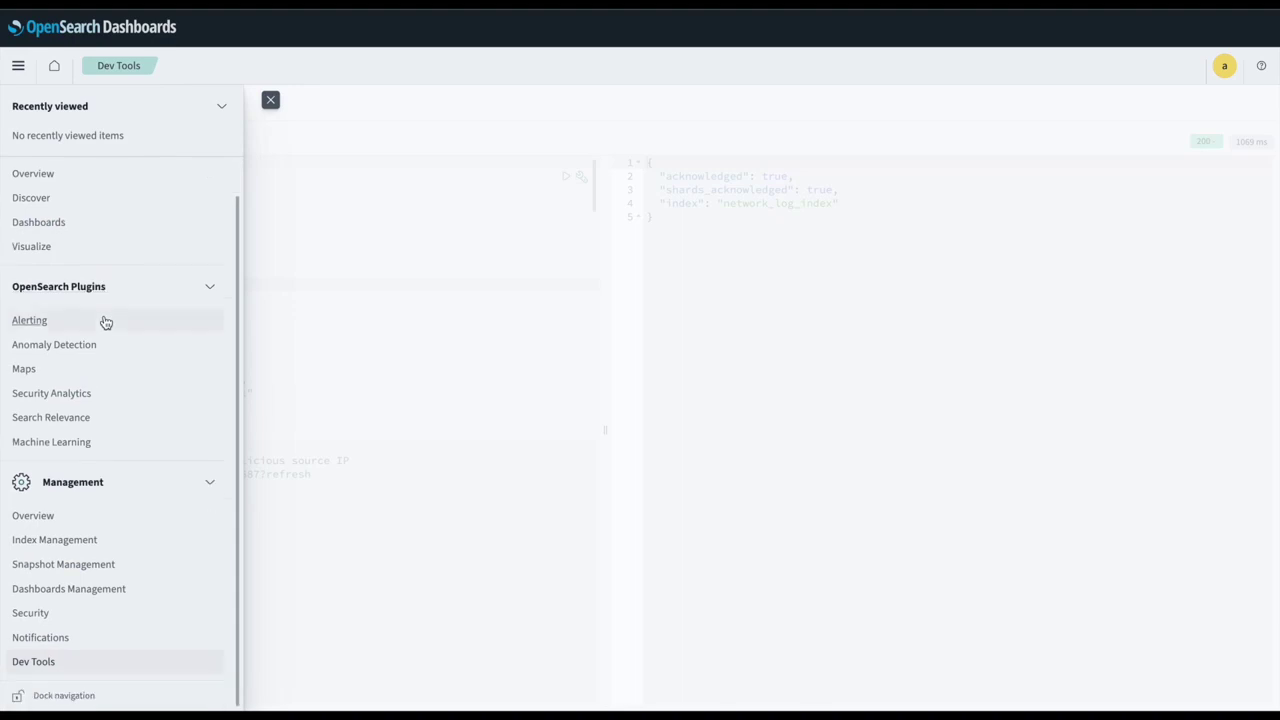
pyautogui.click(74, 392)
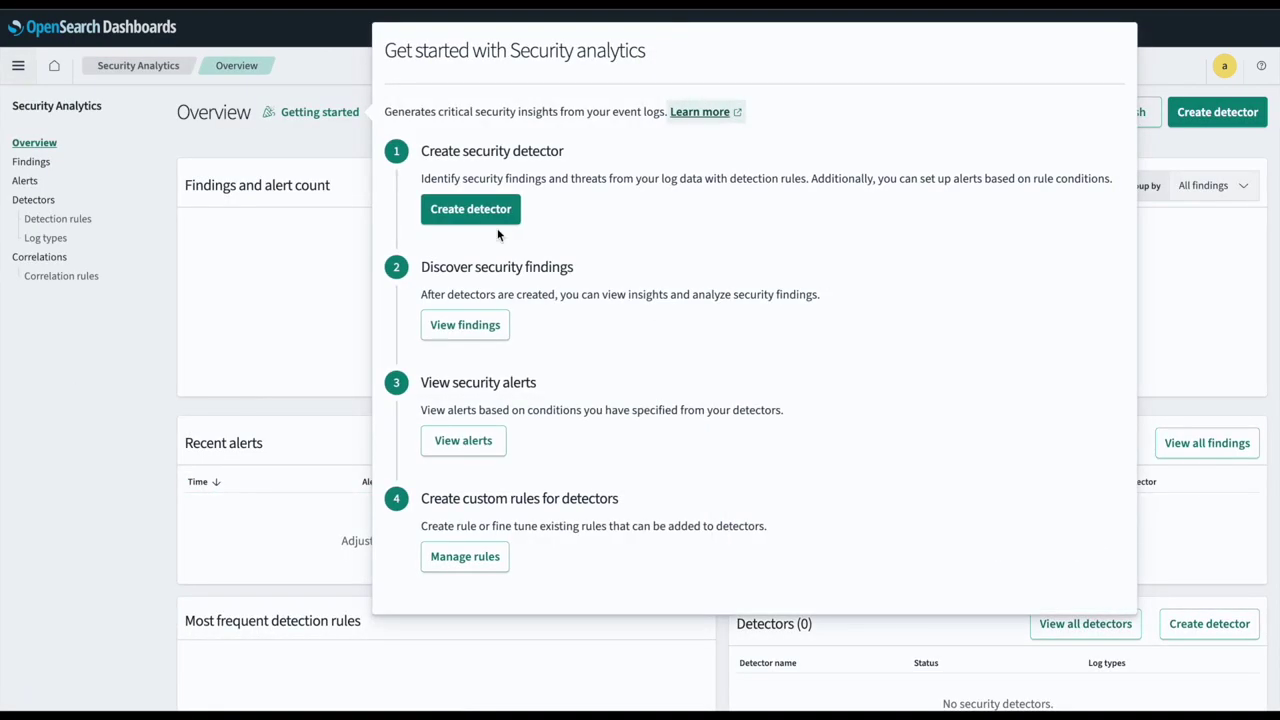
pyautogui.click(478, 212)
pyautogui.click(314, 300)
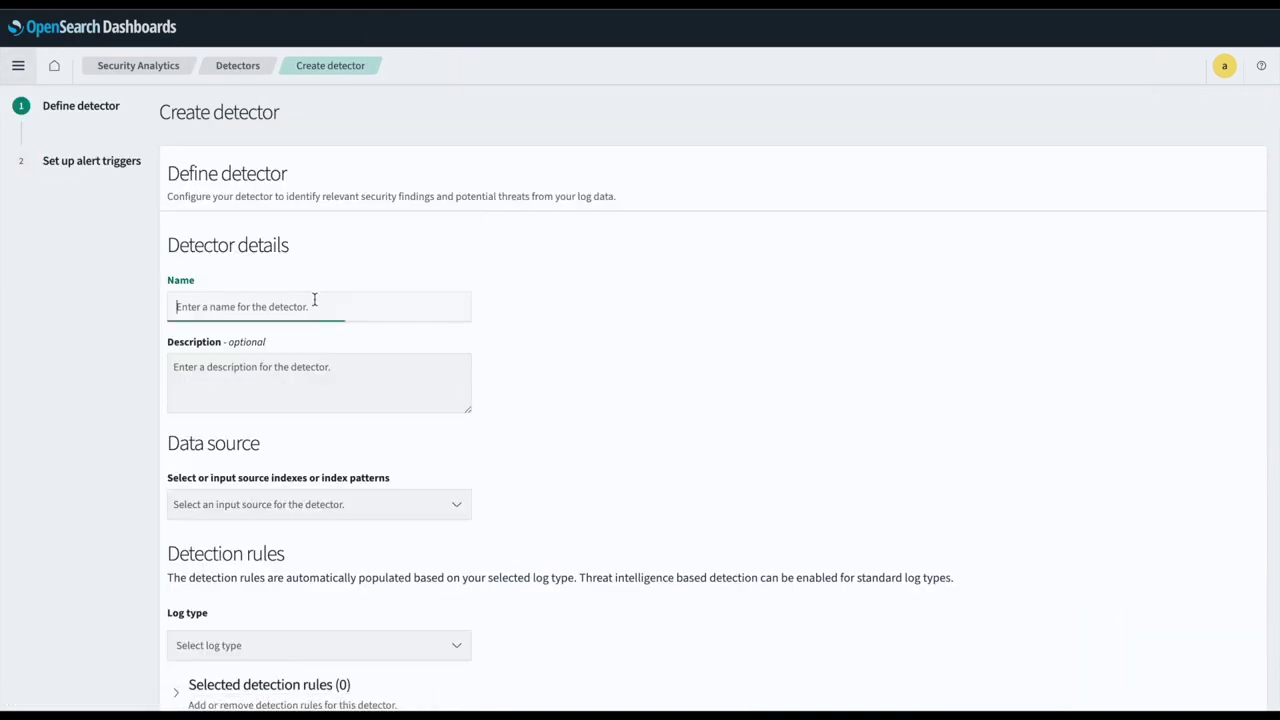
pyautogui.write('threat_intel')
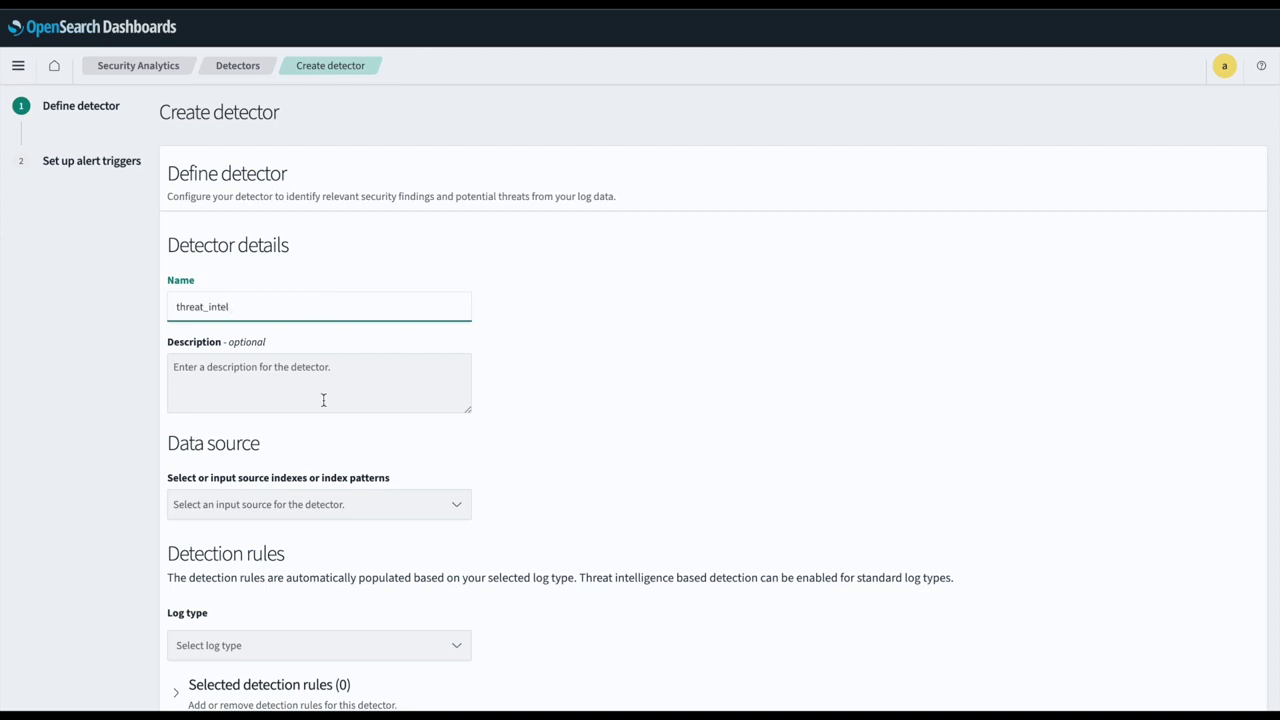
# Step: Use network_log_index as the data source with the Network log type
pyautogui.scroll(-3, 322, 399)
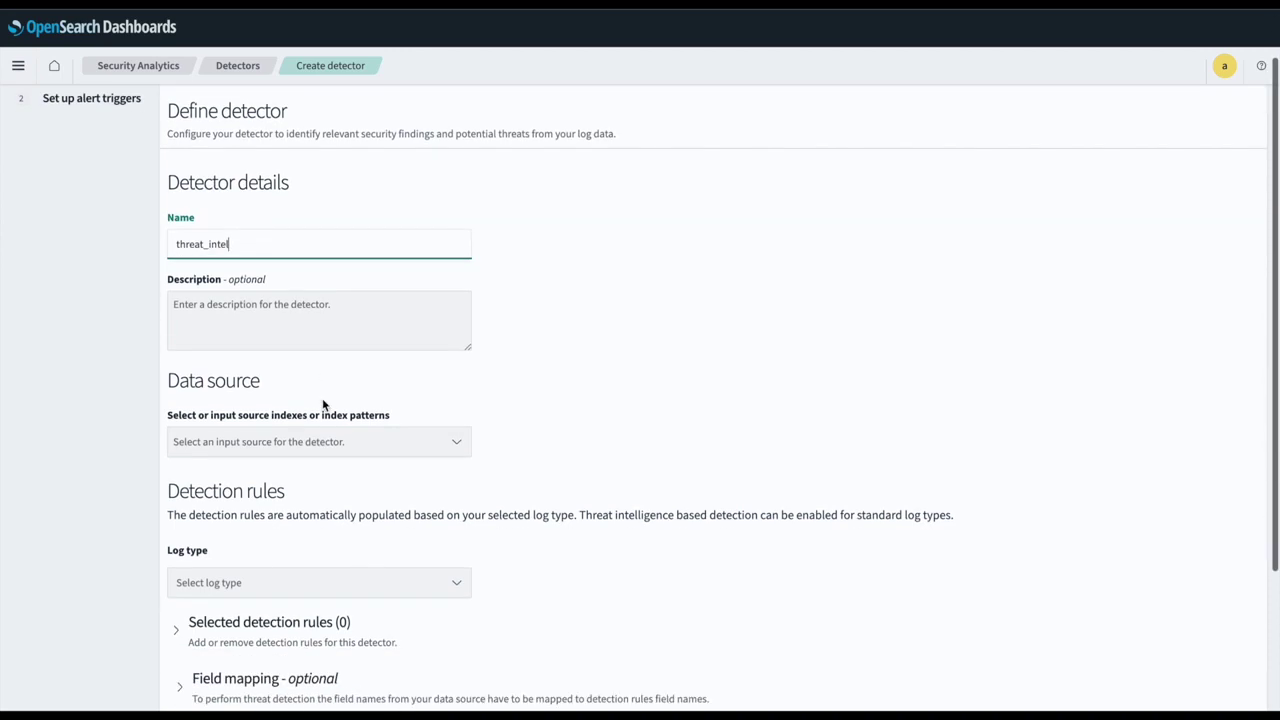
pyautogui.click(323, 363)
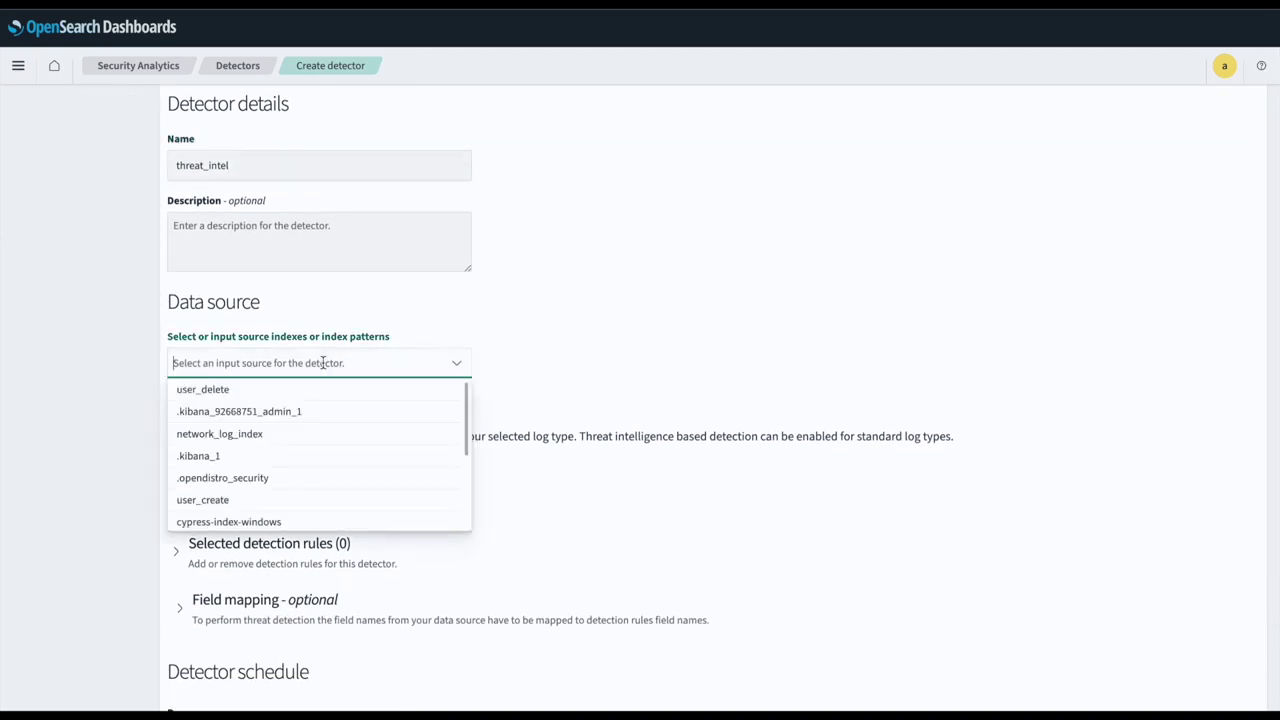
pyautogui.click(265, 437)
pyautogui.click(114, 406)
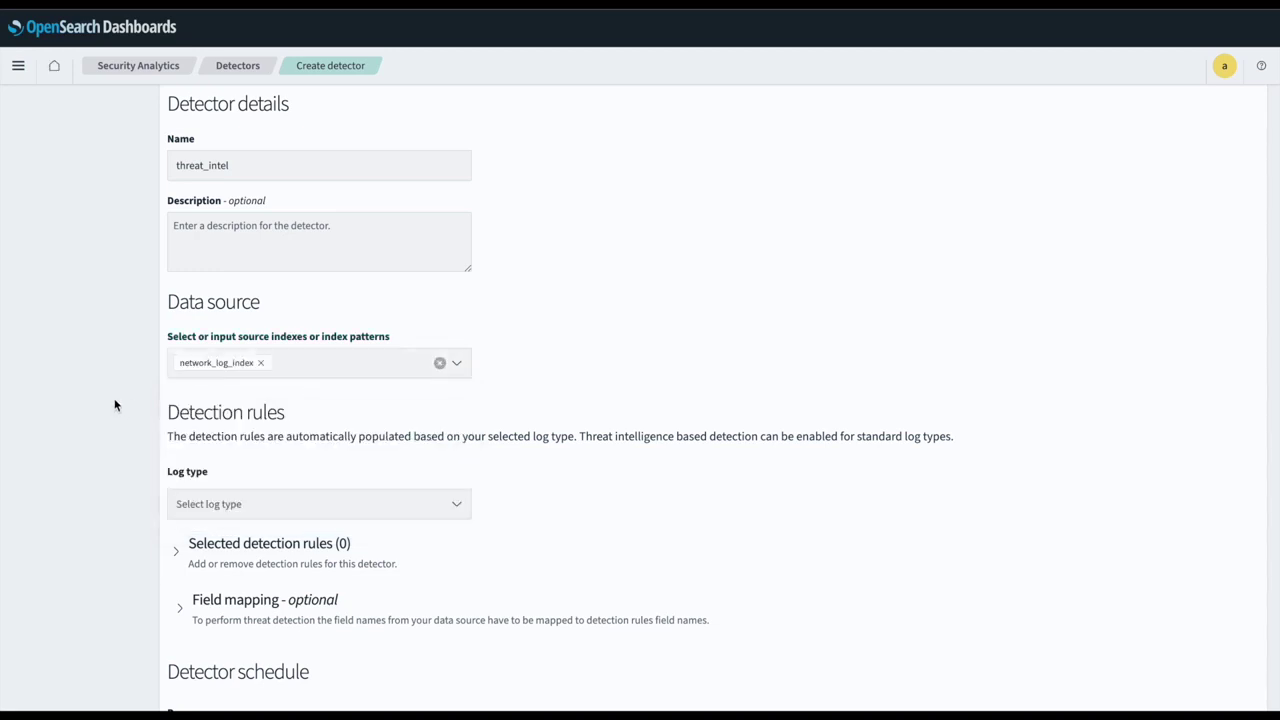
pyautogui.scroll(-2, 114, 406)
pyautogui.click(284, 396)
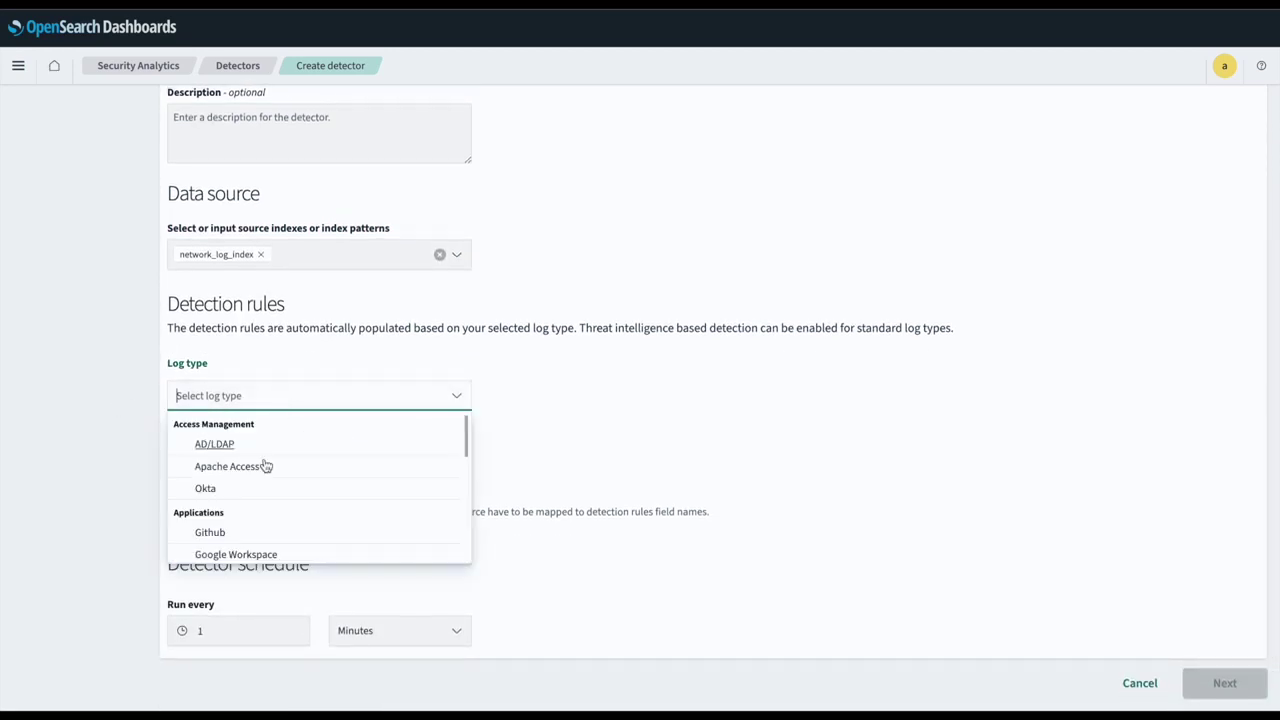
pyautogui.scroll(-5, 262, 480)
pyautogui.click(220, 536)
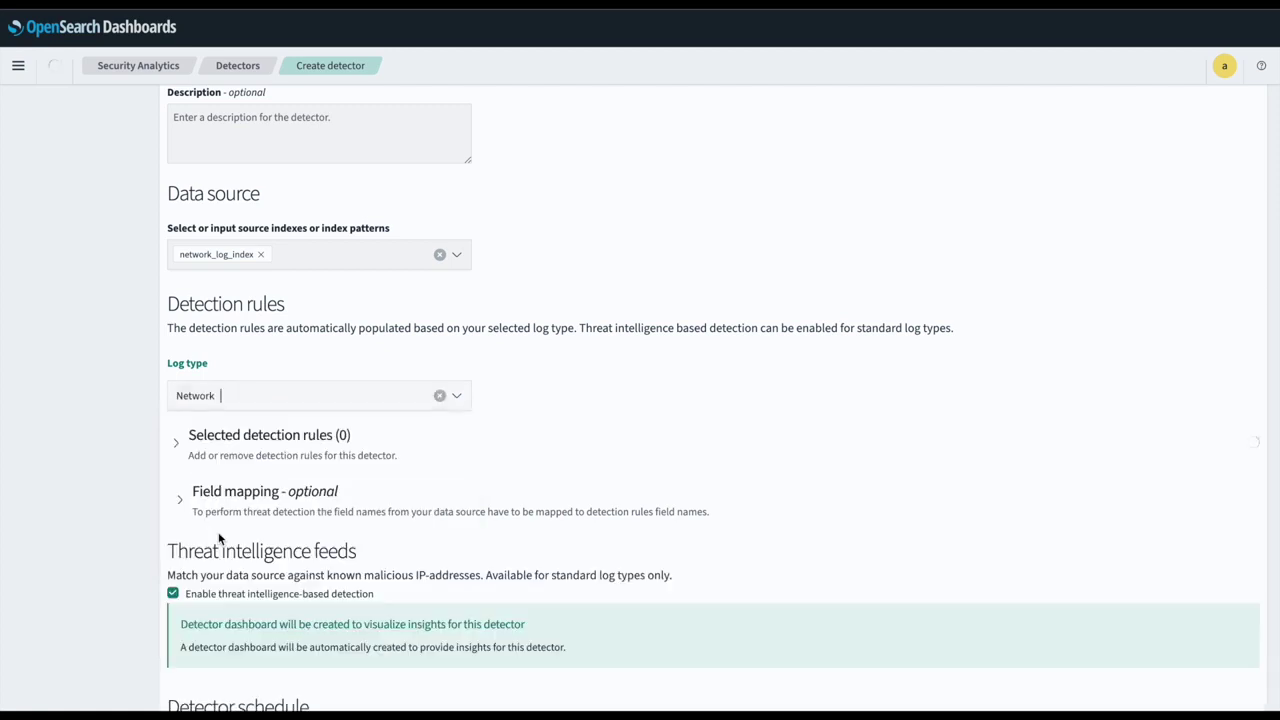
# Step: Enable only the Cisco Clear Logs rule and keep threat intelligence feeds on
pyautogui.scroll(-5, 95, 472)
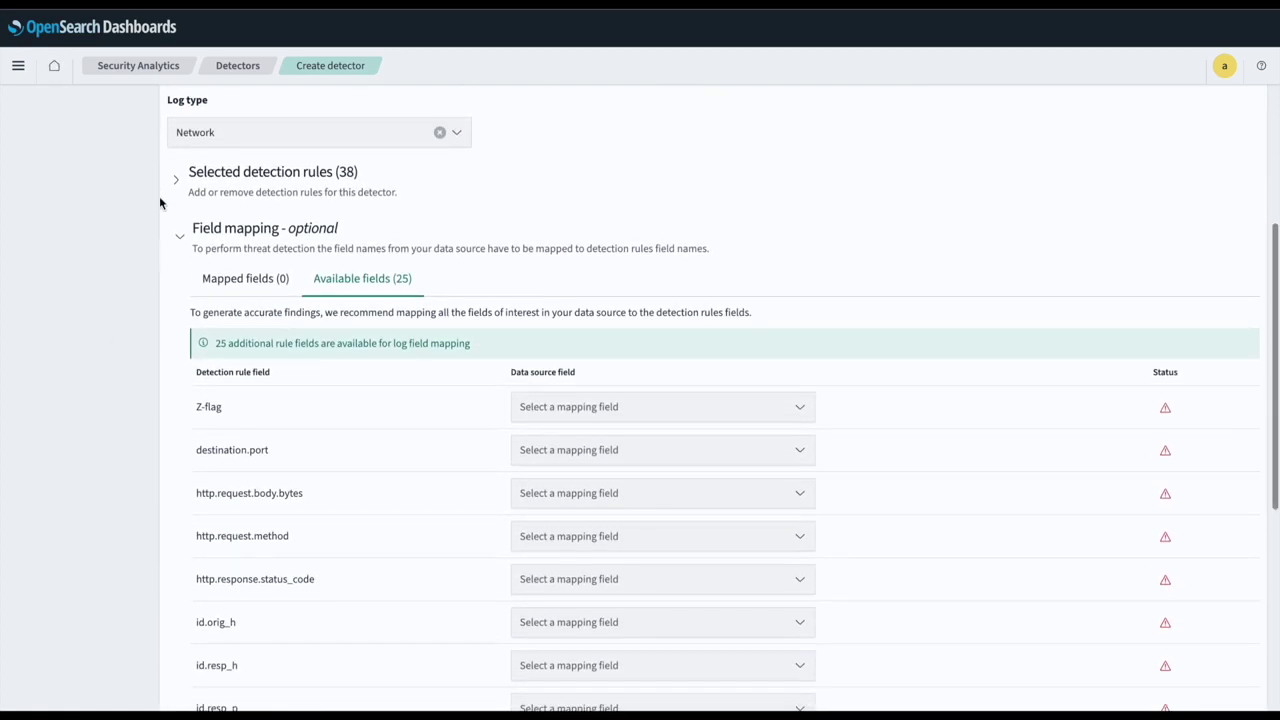
pyautogui.scroll(3, 171, 206)
pyautogui.click(176, 300)
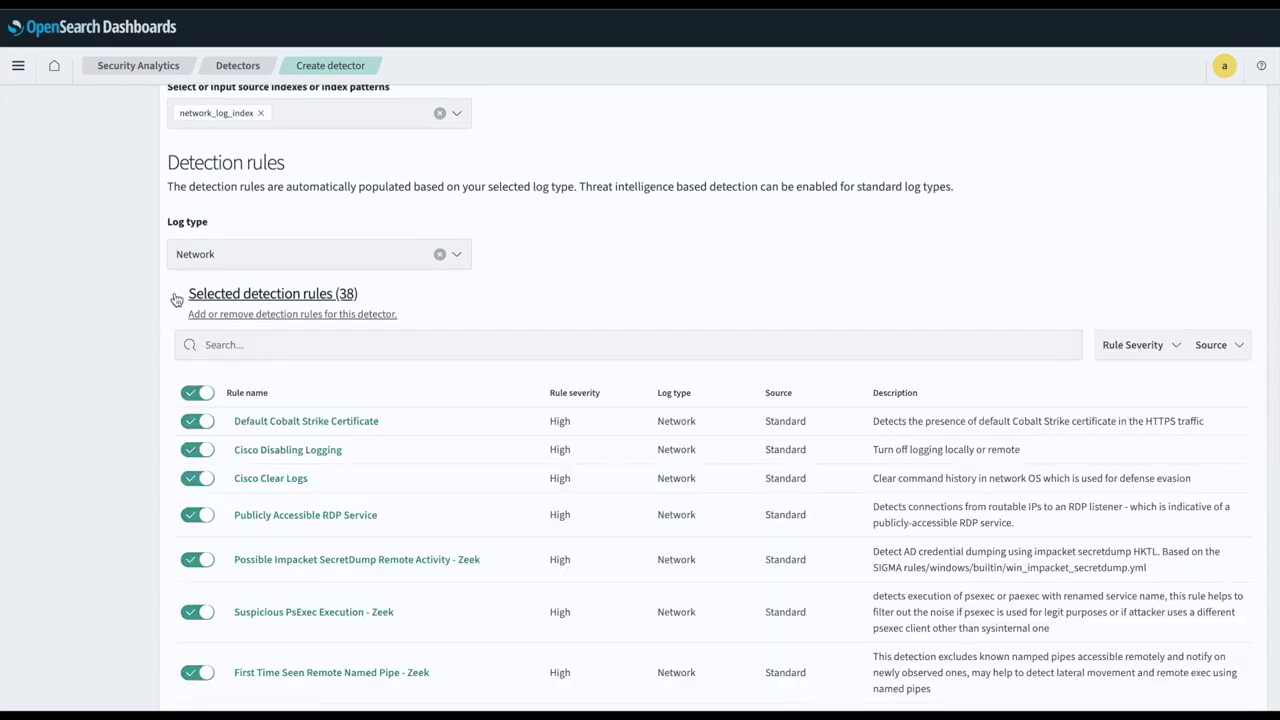
pyautogui.scroll(-3, 119, 470)
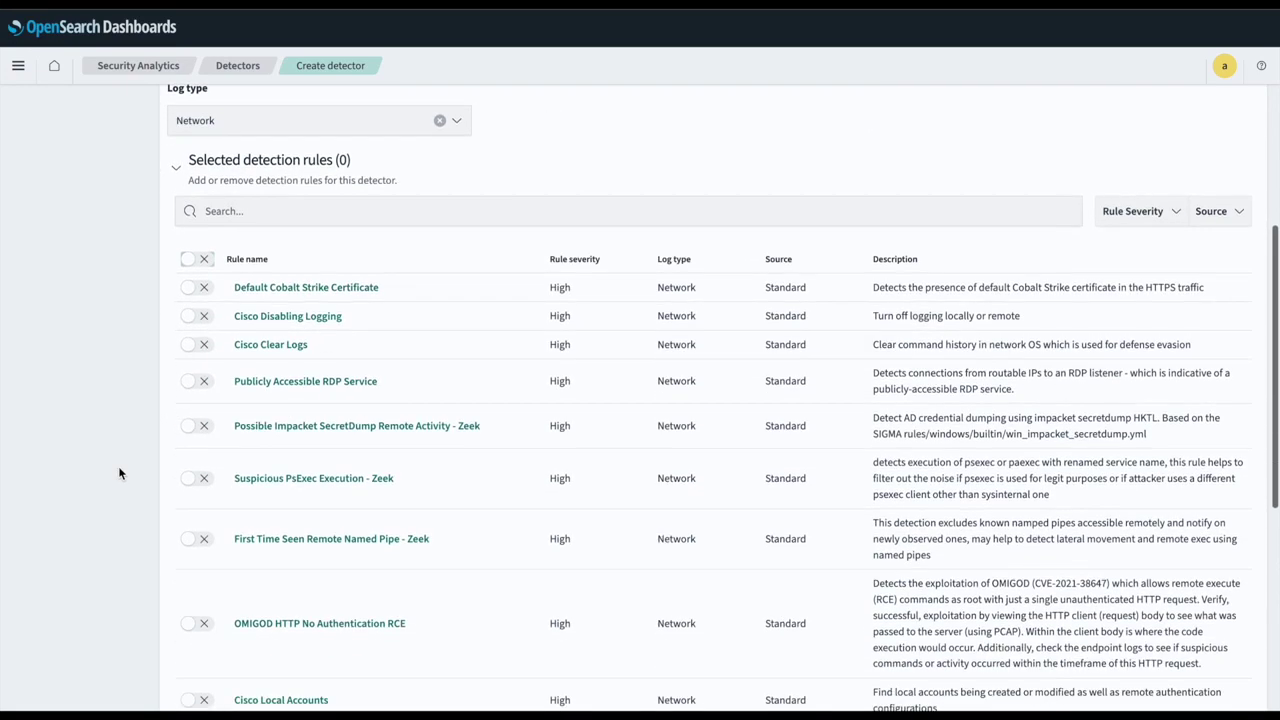
pyautogui.click(195, 346)
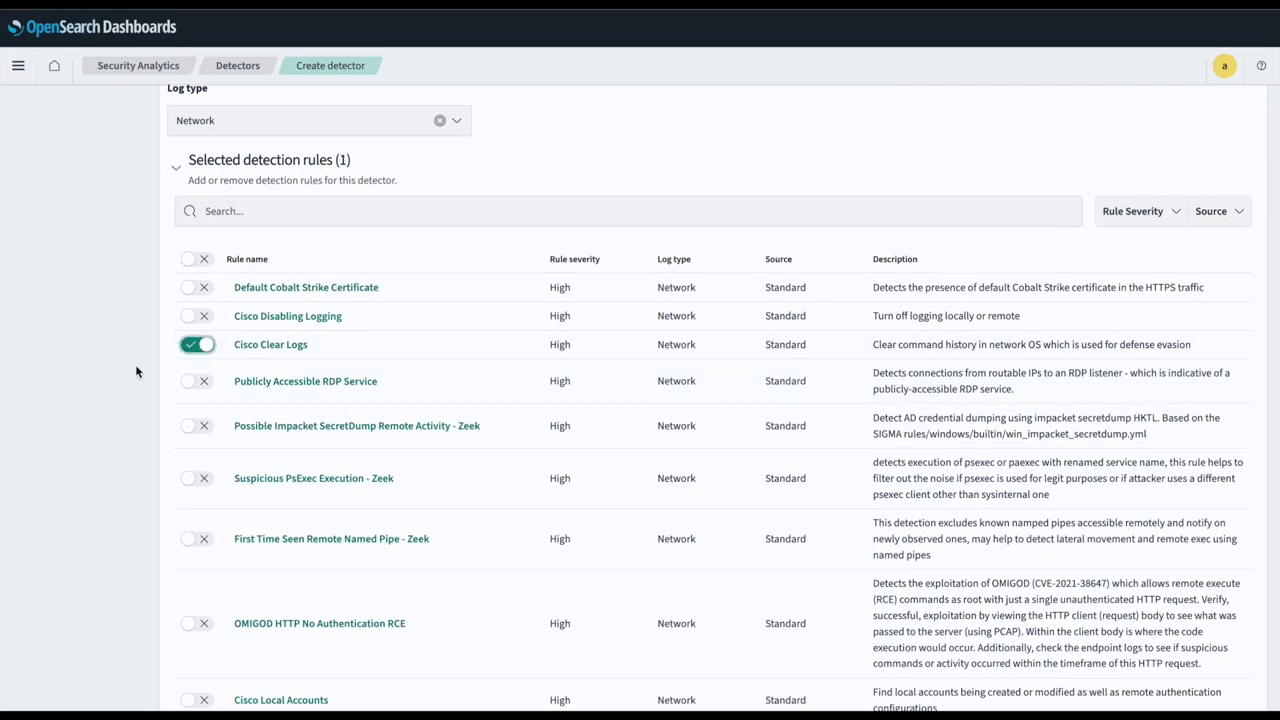
pyautogui.scroll(-1, 137, 372)
pyautogui.scroll(-10, 137, 372)
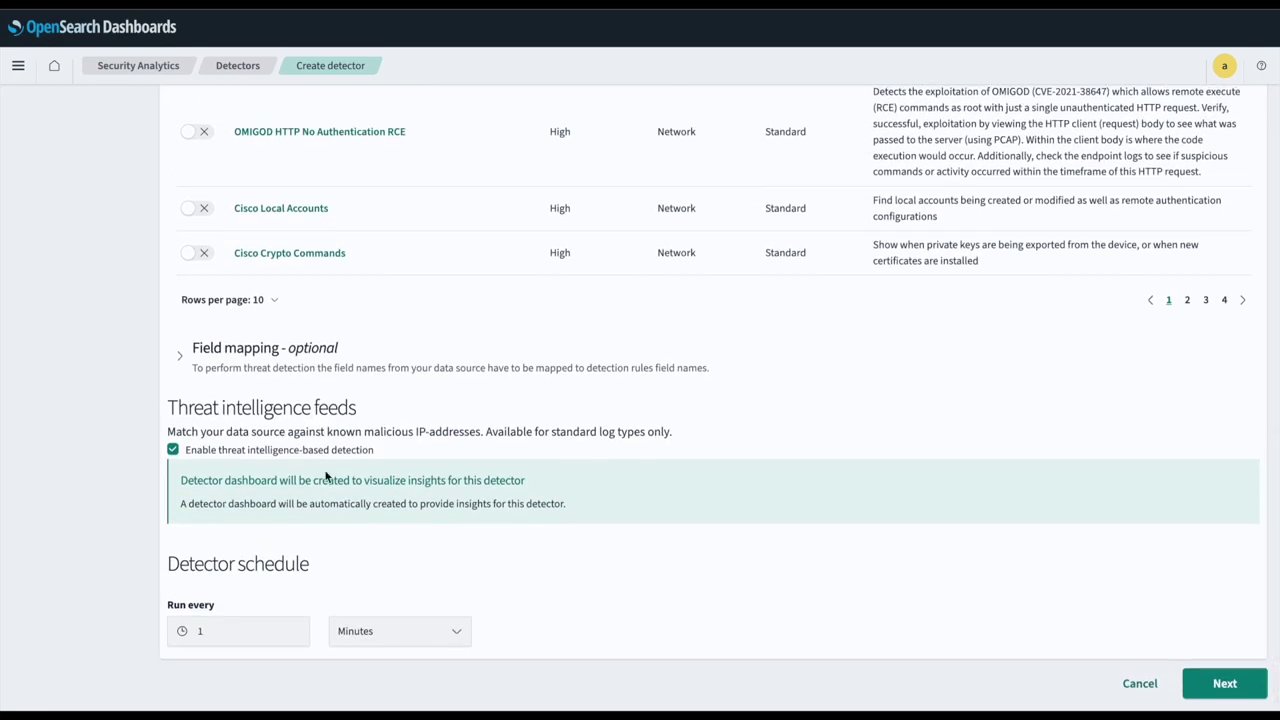
pyautogui.moveTo(362, 406); pyautogui.dragTo(166, 408)
pyautogui.click(110, 405)
# Step: Move to alert triggers, keeping Trigger 1 with the Threat intelligence detection type
pyautogui.click(1210, 683)
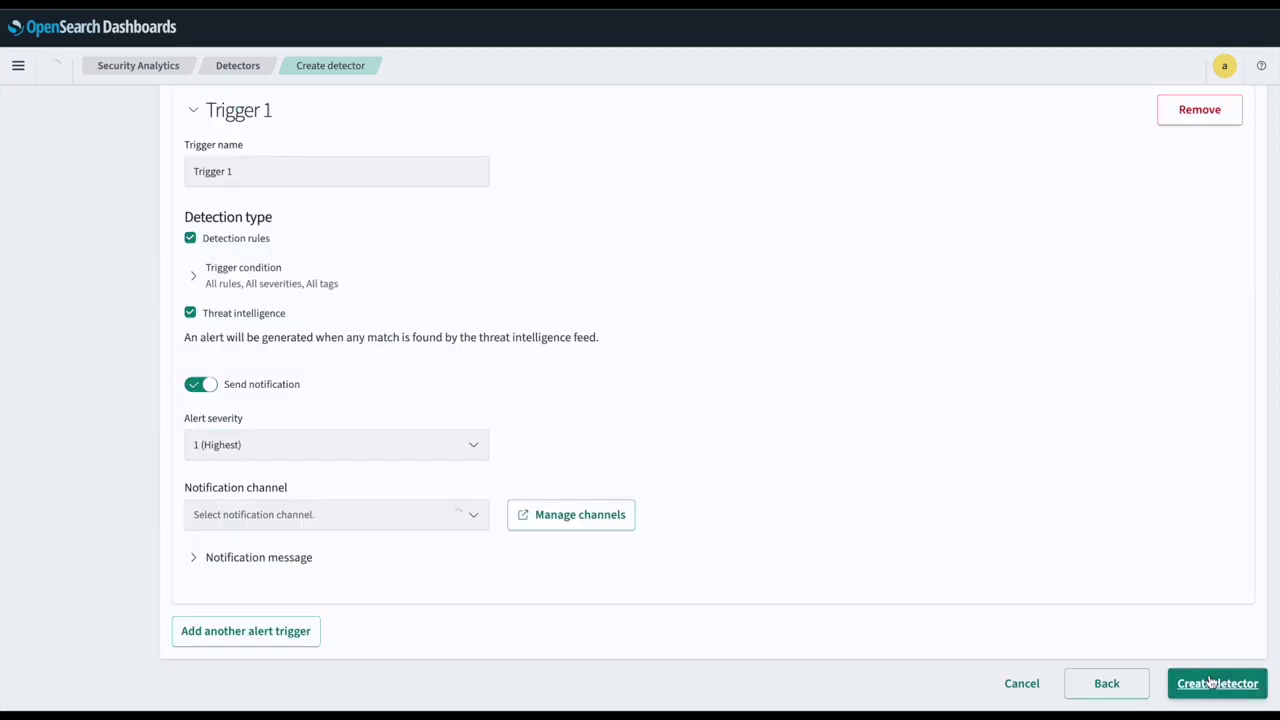
pyautogui.scroll(1, 763, 407)
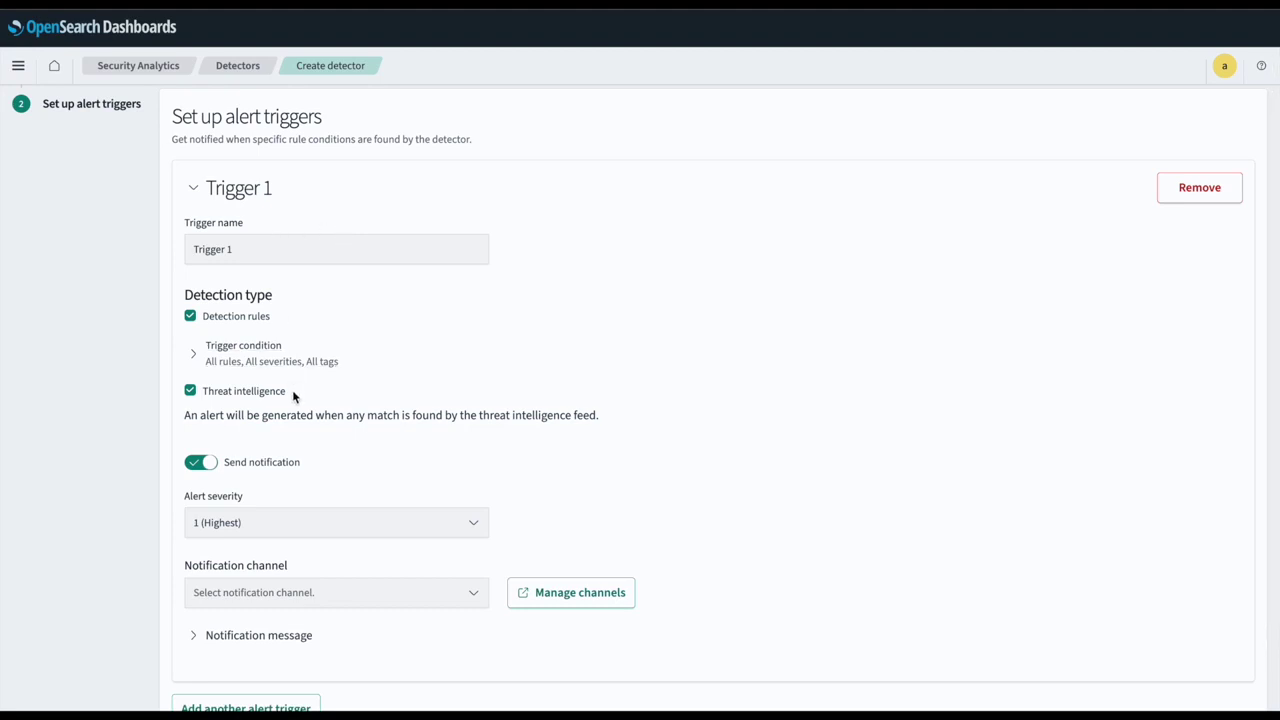
pyautogui.moveTo(293, 397); pyautogui.dragTo(206, 397)
pyautogui.click(120, 379)
# Step: Send Trigger 1 notifications to the threat_intel_chime channel and create the detector
pyautogui.scroll(-1, 400, 483)
pyautogui.click(473, 556)
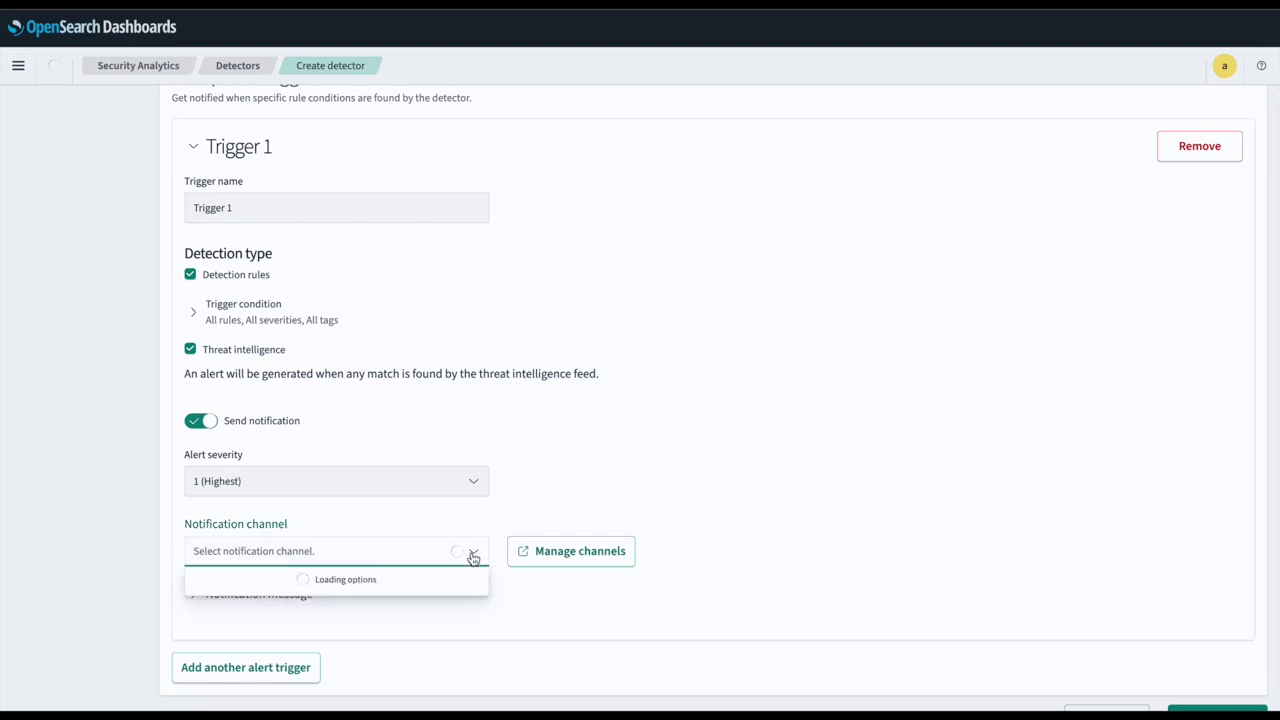
pyautogui.scroll(-1, 473, 556)
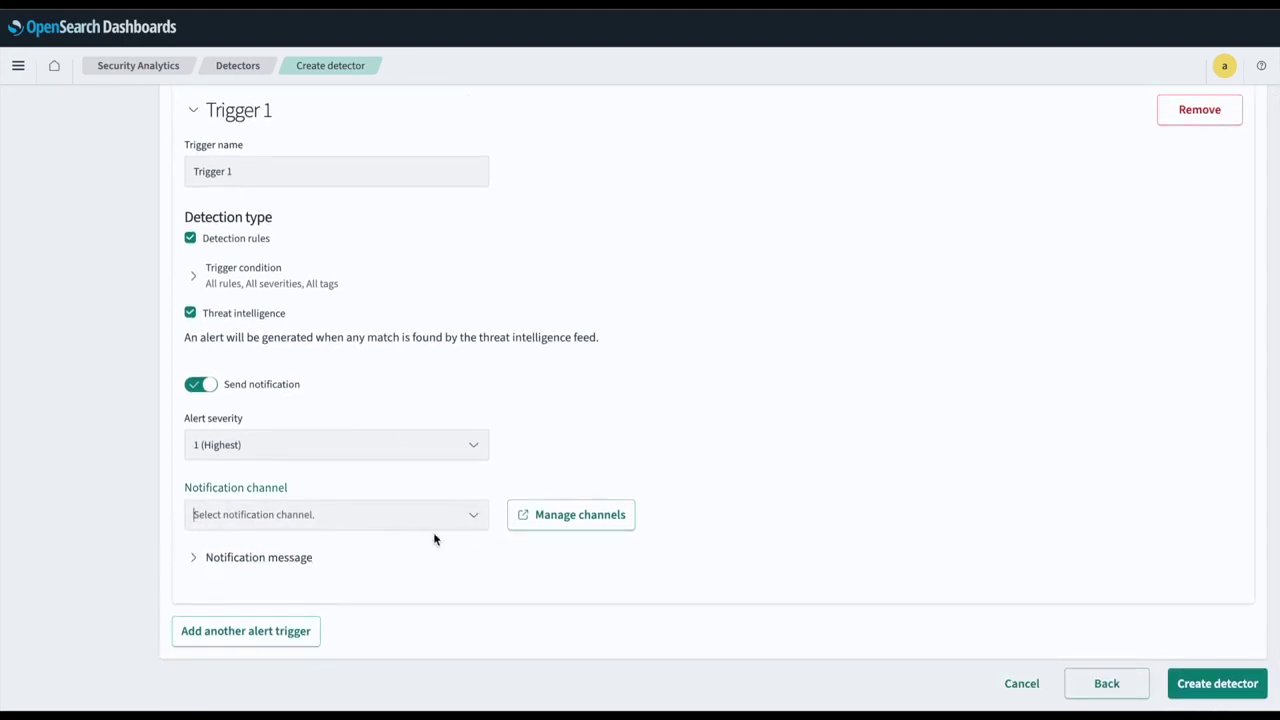
pyautogui.click(475, 516)
pyautogui.click(365, 584)
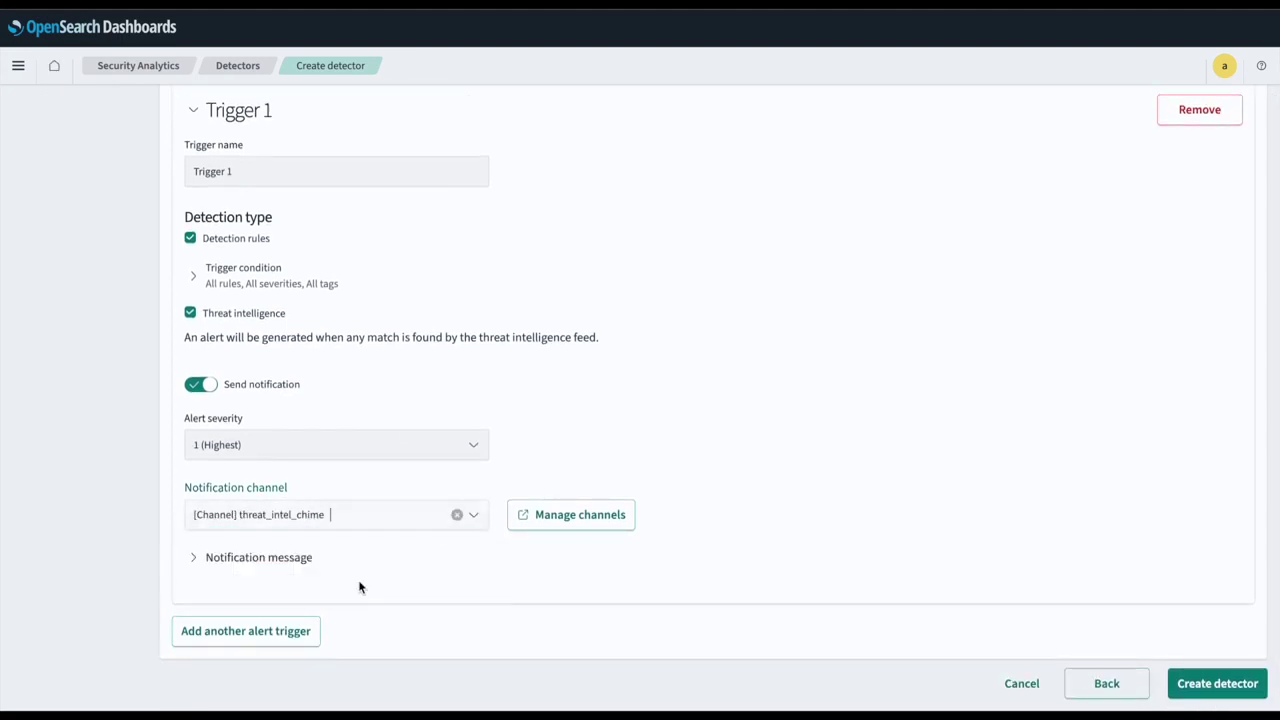
pyautogui.click(1232, 685)
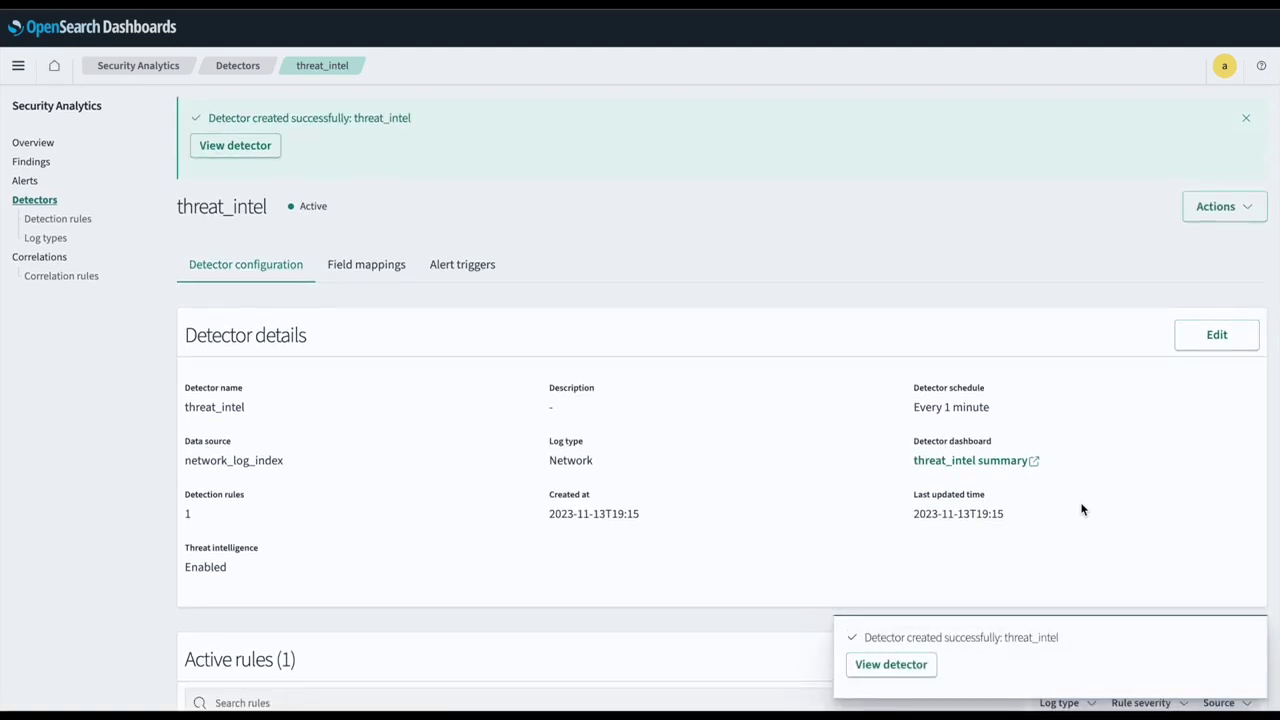
pyautogui.scroll(-1, 1081, 510)
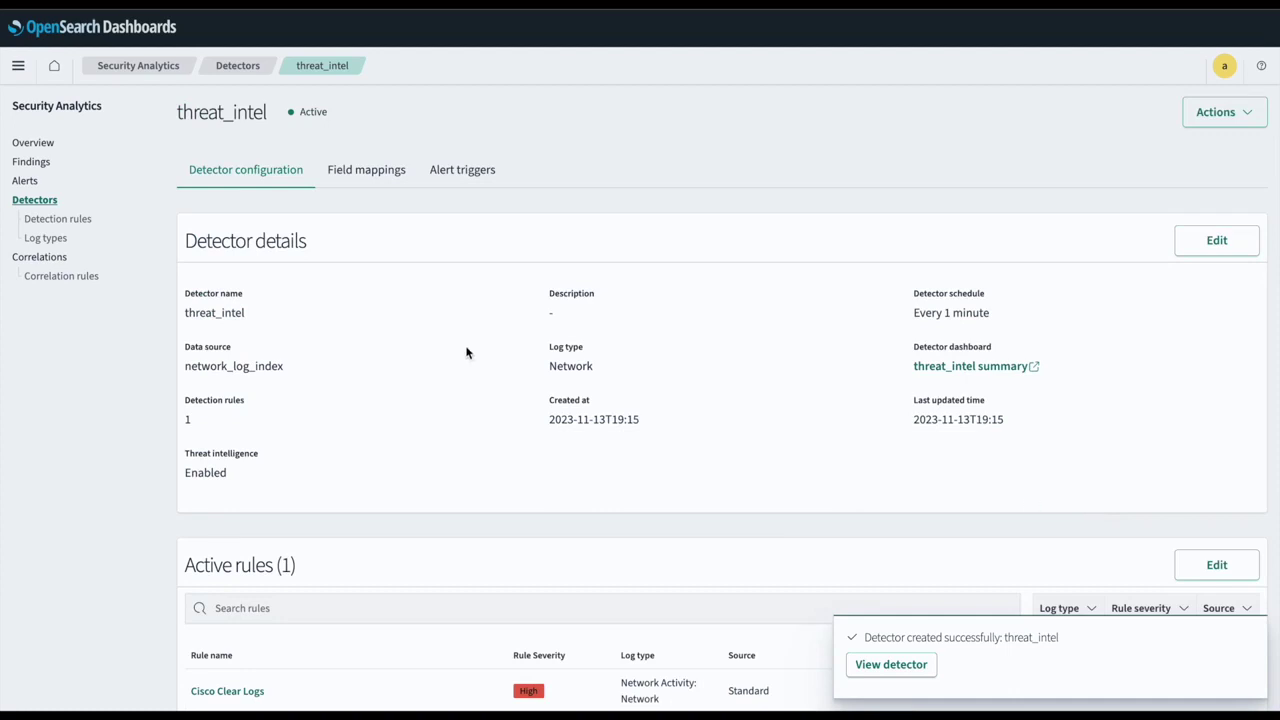
pyautogui.click(18, 66)
# Step: Index a document with malicious source IP 49.143.32.6 into network_log_index, then return to Security Analytics
pyautogui.scroll(-1, 77, 435)
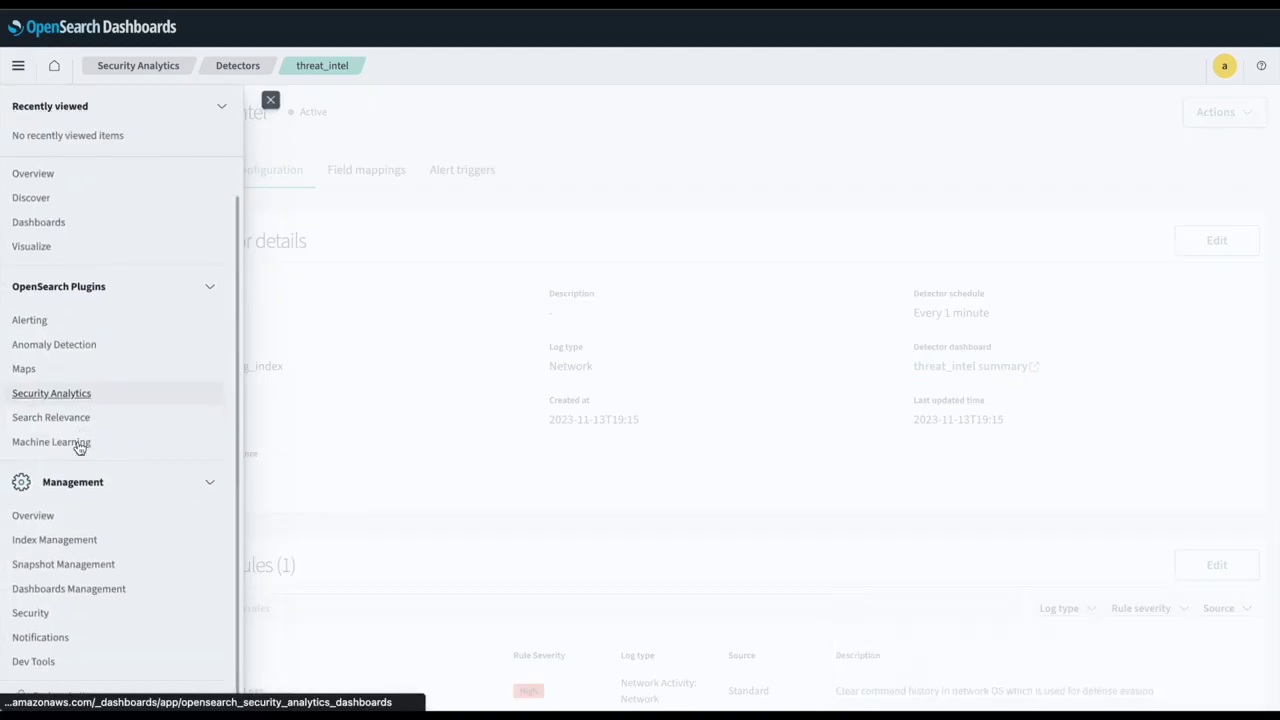
pyautogui.click(40, 660)
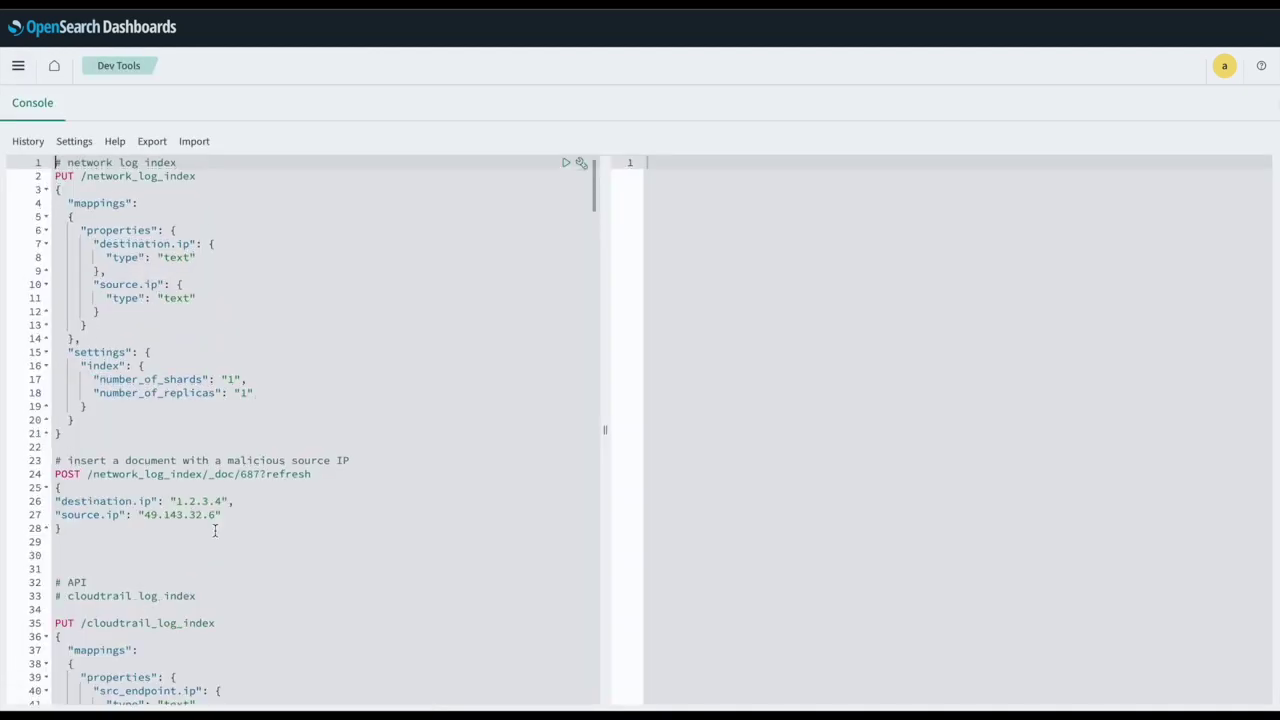
pyautogui.scroll(-1, 230, 470)
pyautogui.click(240, 454)
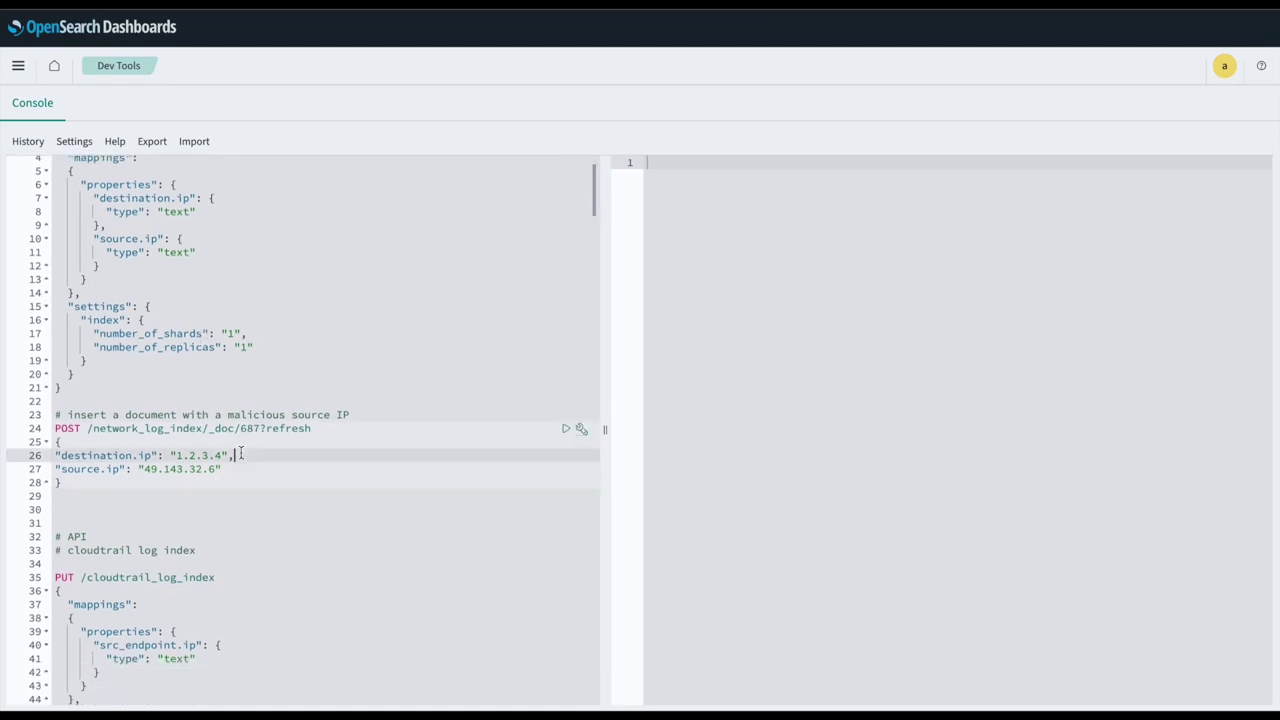
pyautogui.click(562, 429)
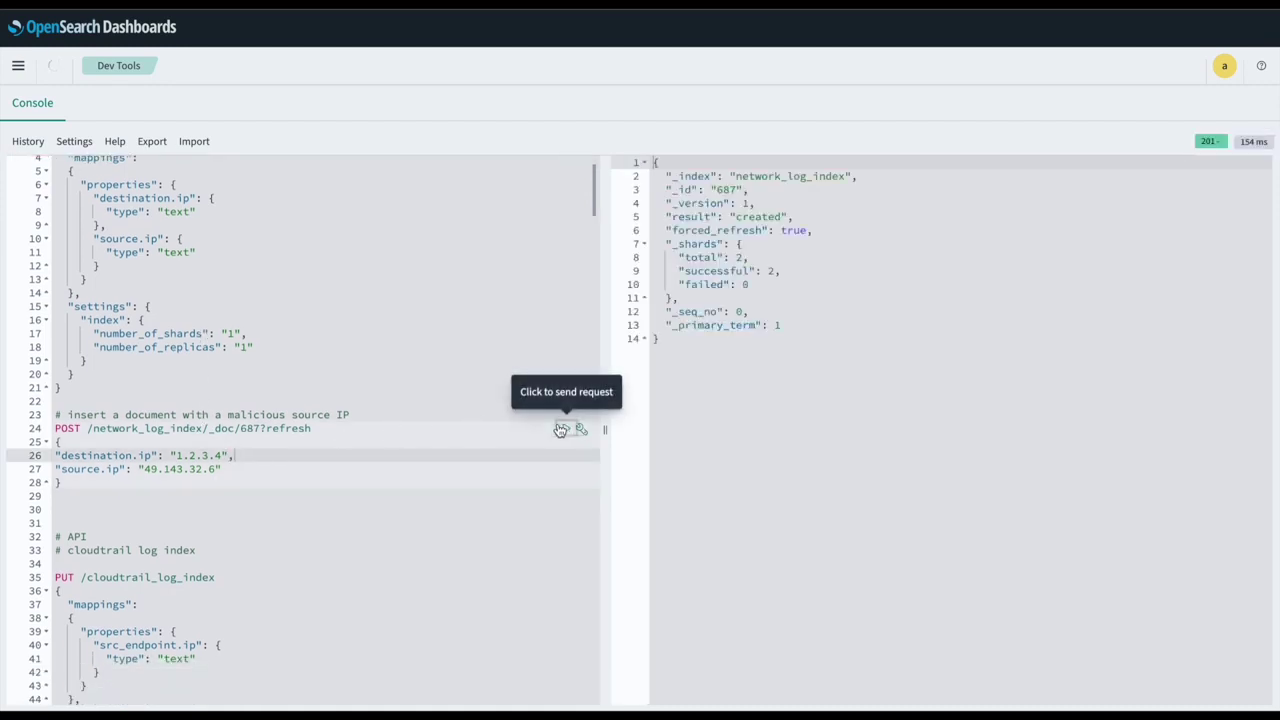
pyautogui.click(268, 472)
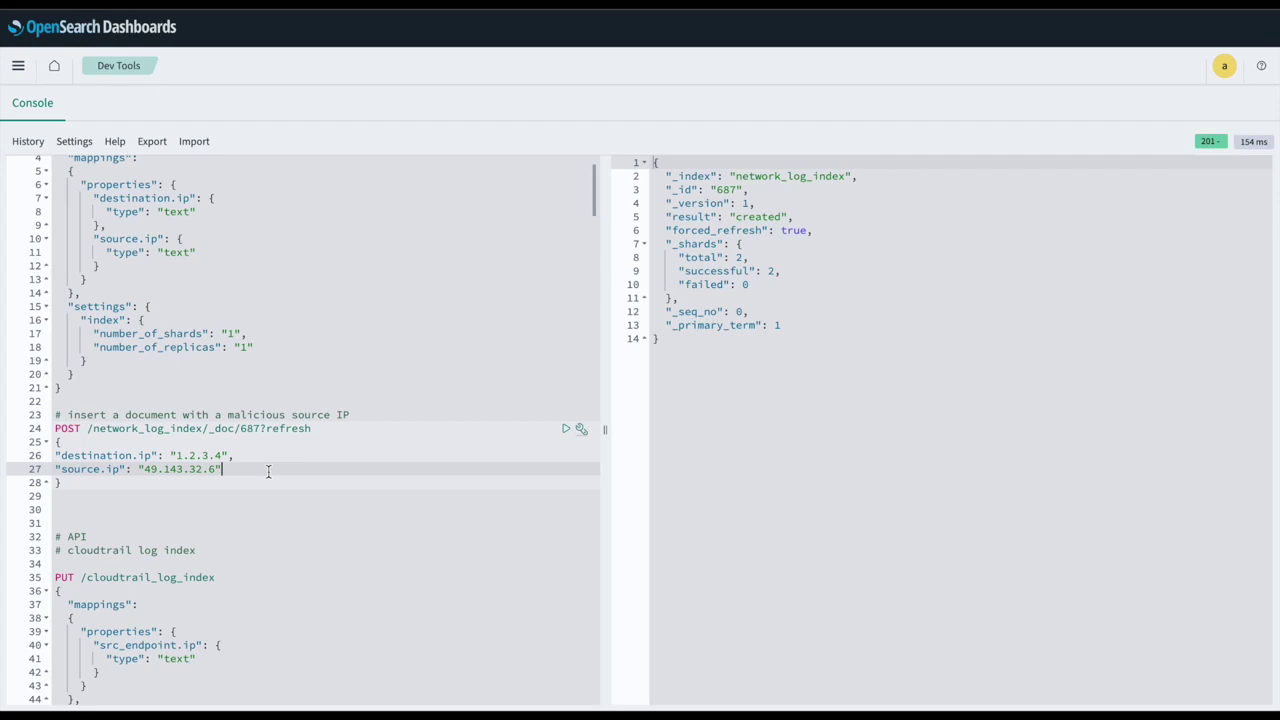
pyautogui.click(18, 65)
pyautogui.click(60, 428)
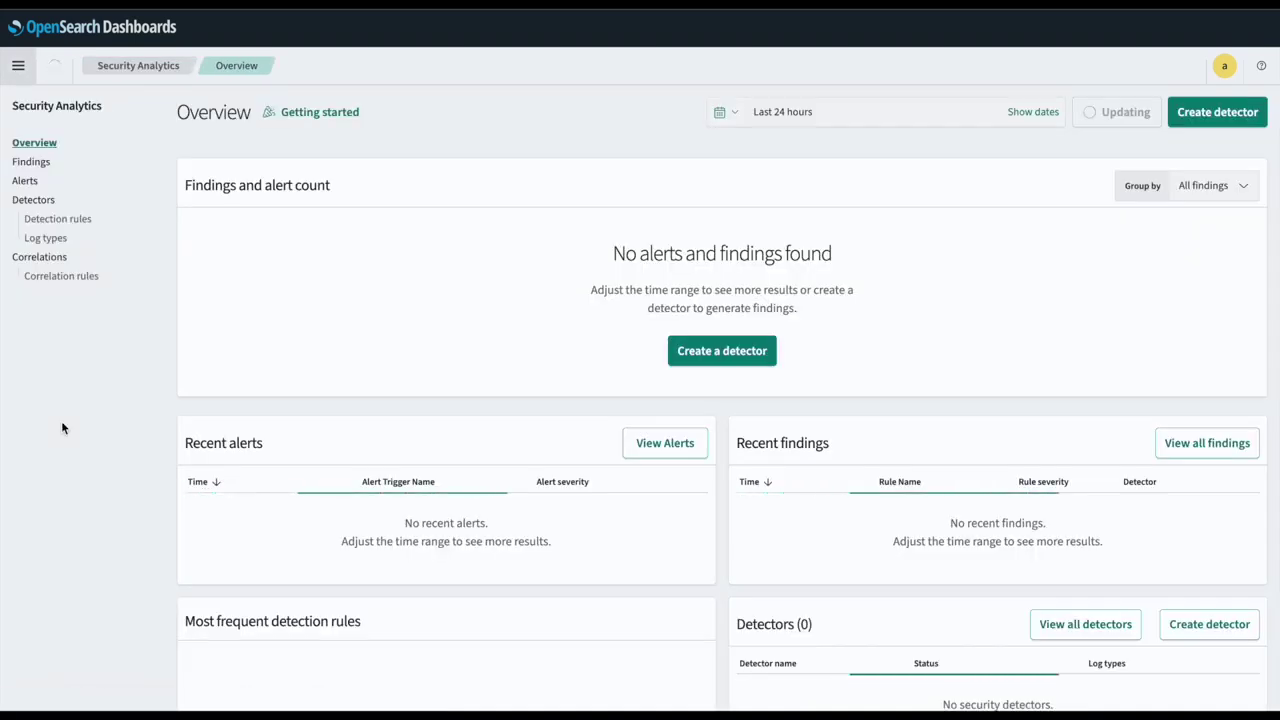
# Step: Check that the threat_intel detector shows Threat intelligence: Enabled, then go to Findings
pyautogui.click(40, 203)
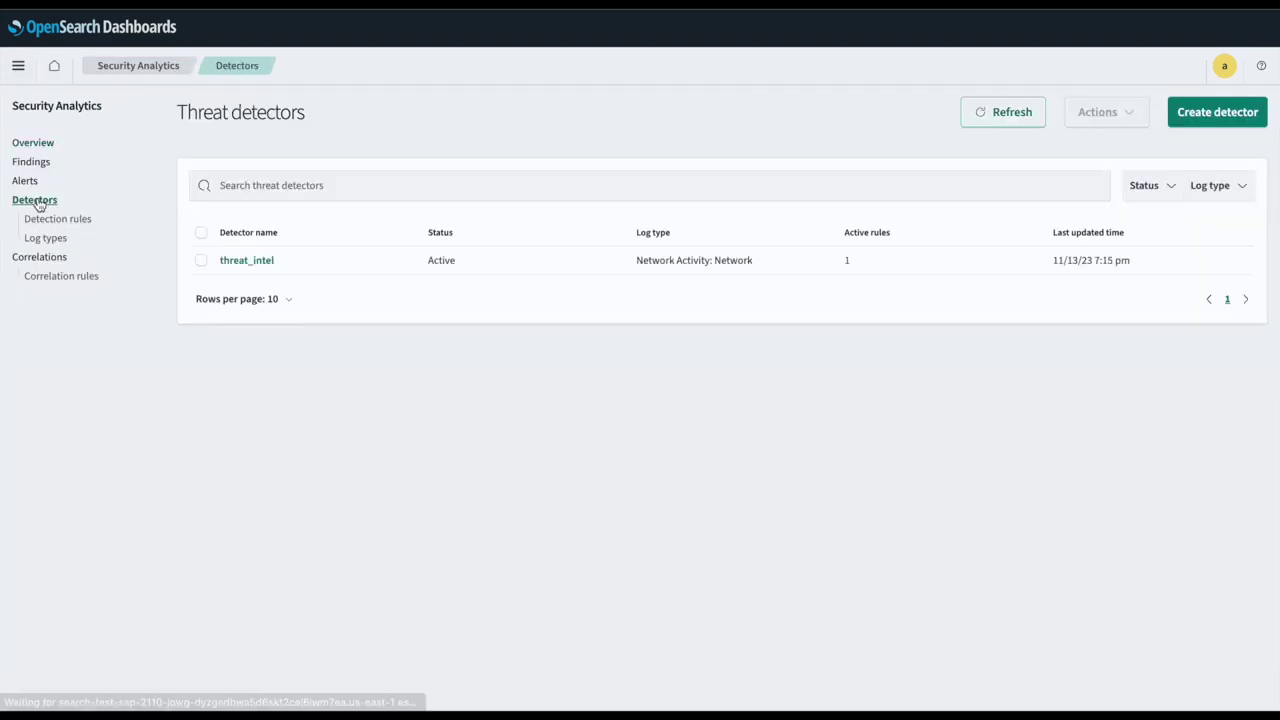
pyautogui.click(237, 261)
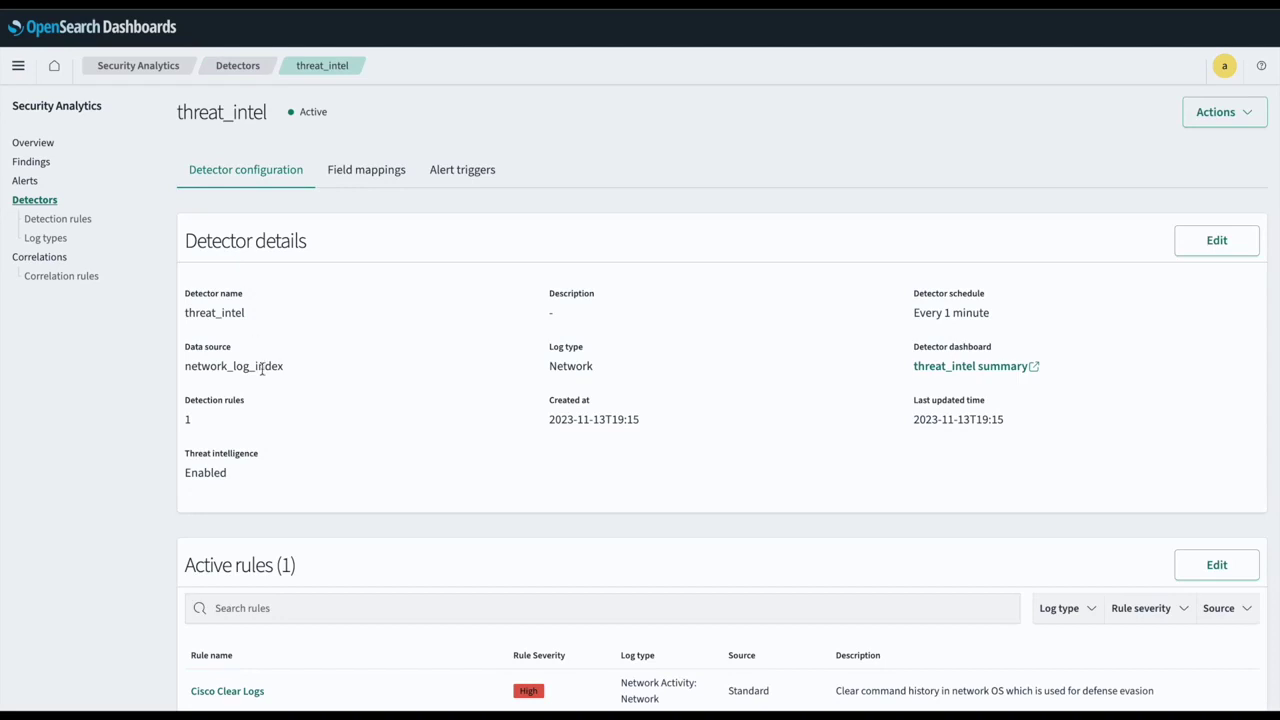
pyautogui.scroll(-1, 273, 417)
pyautogui.scroll(1, 272, 417)
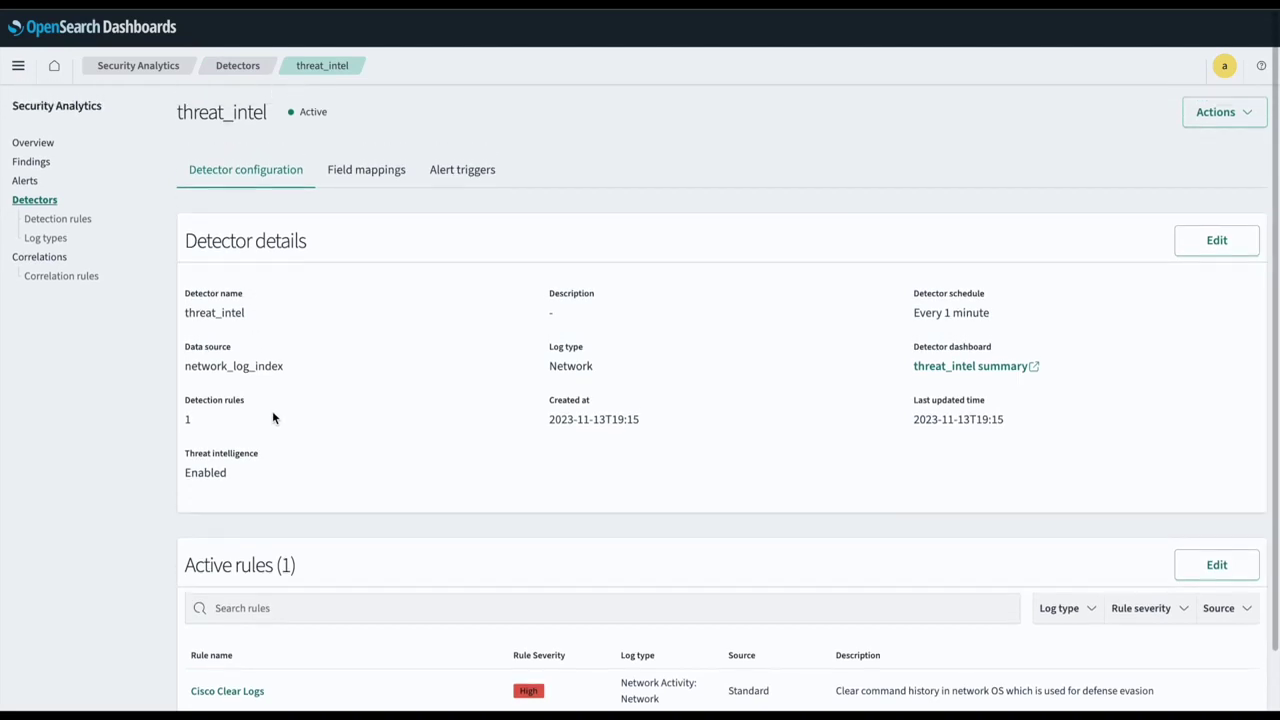
pyautogui.moveTo(248, 472); pyautogui.dragTo(182, 450)
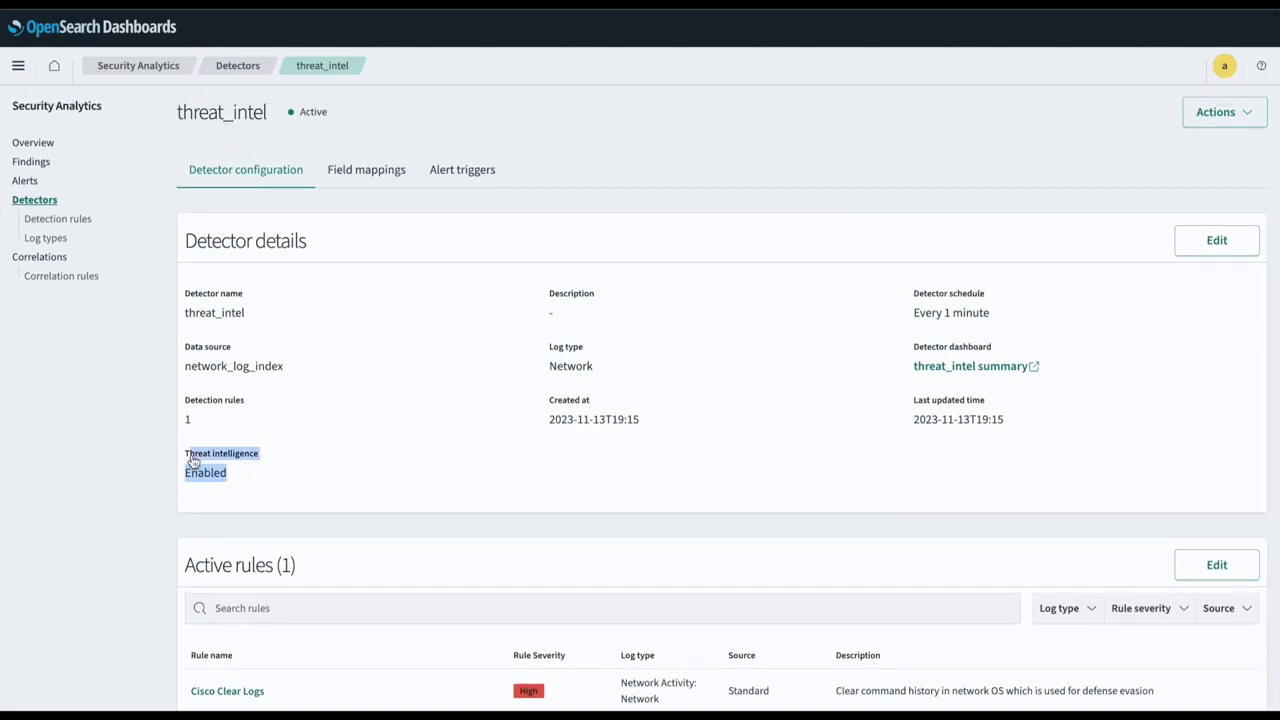
pyautogui.click(295, 463)
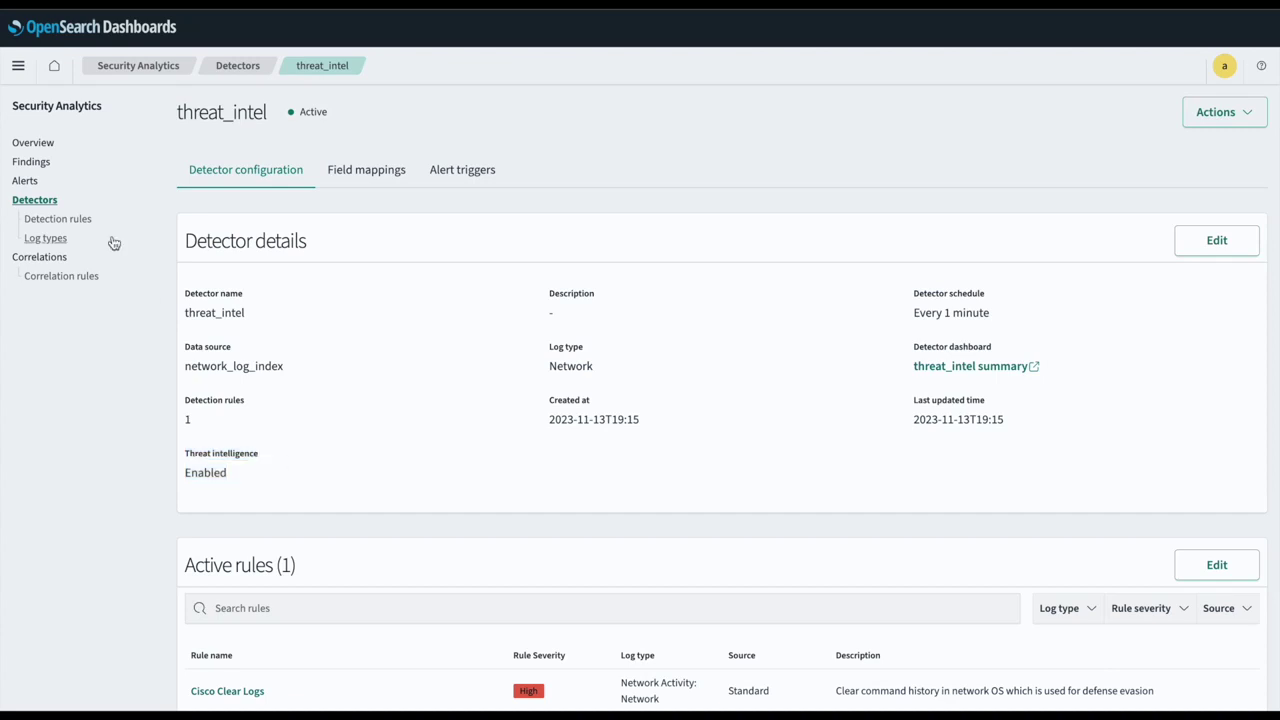
pyautogui.click(32, 162)
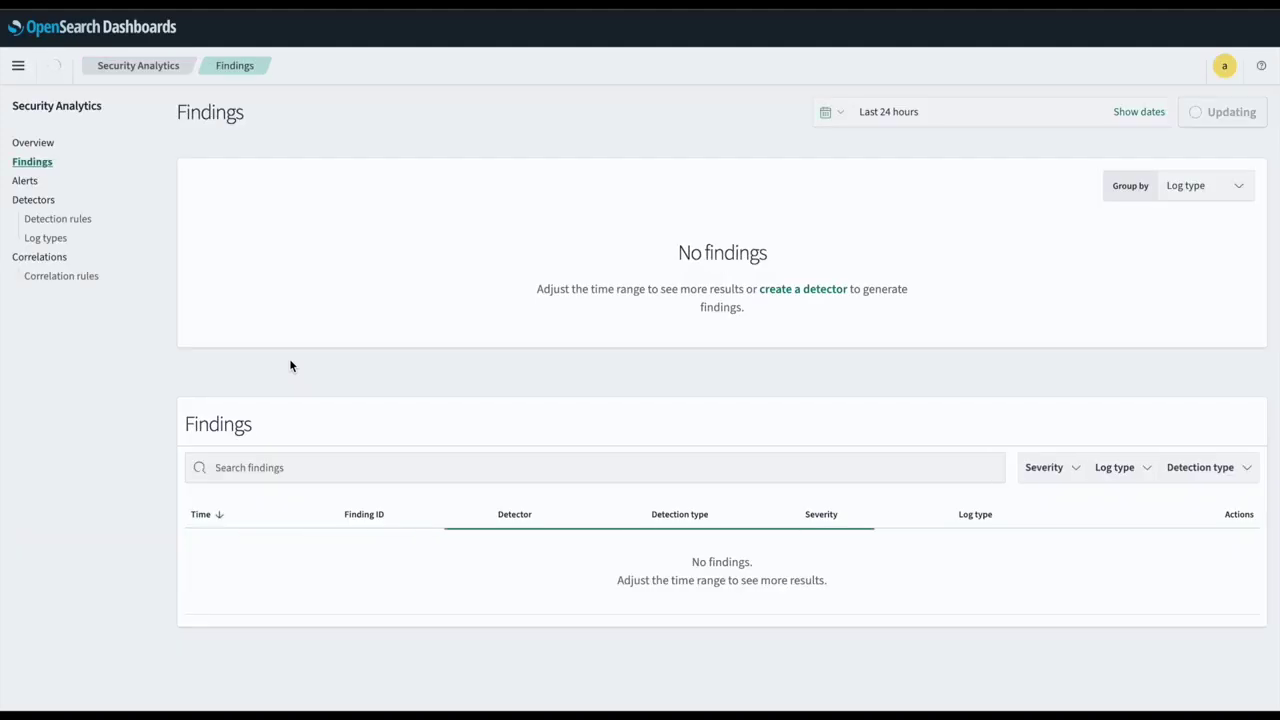
# Step: Open the finding's details: network_log_index, document 687, matched on source.ip
pyautogui.scroll(-3, 290, 366)
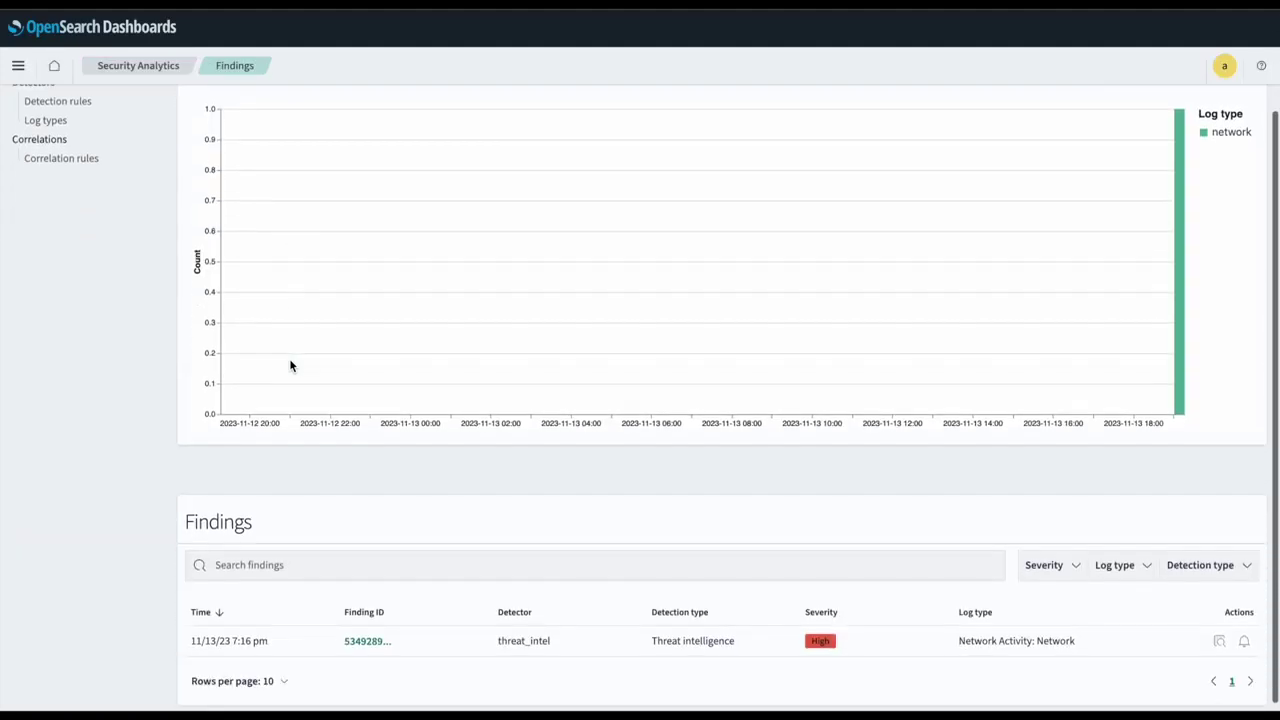
pyautogui.click(365, 633)
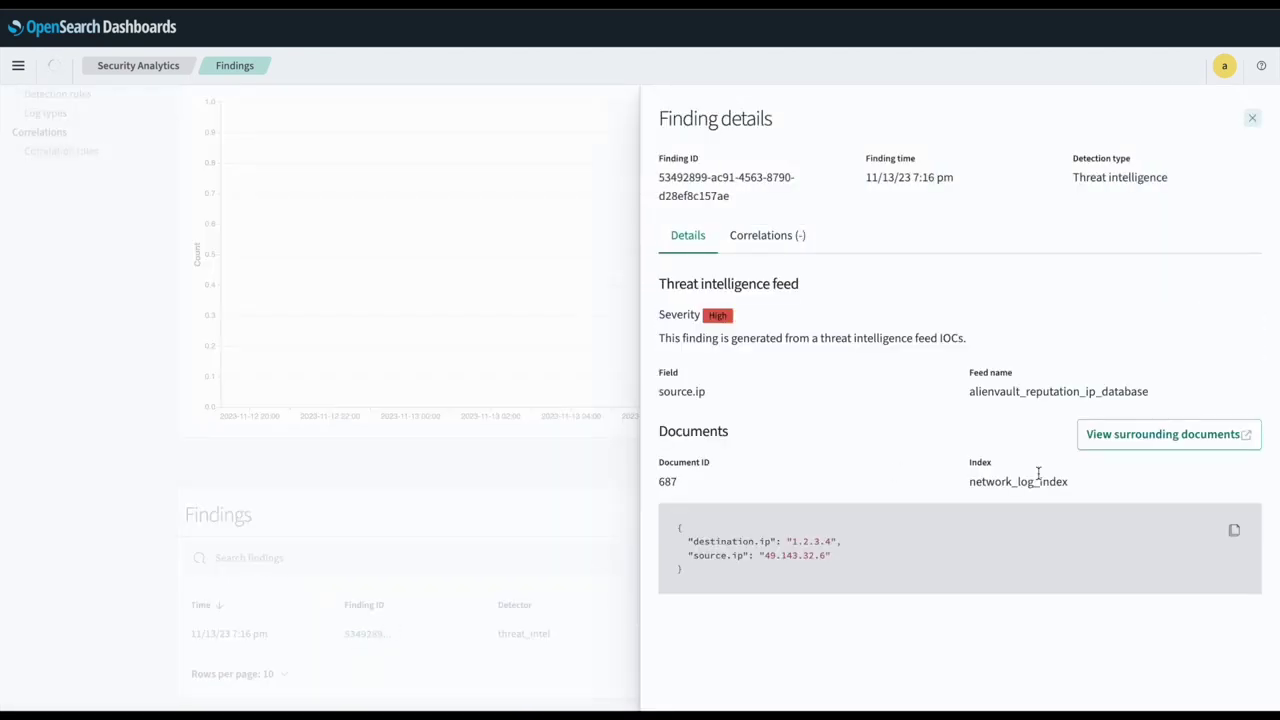
pyautogui.moveTo(972, 482); pyautogui.dragTo(1093, 484)
pyautogui.moveTo(713, 481); pyautogui.dragTo(655, 481)
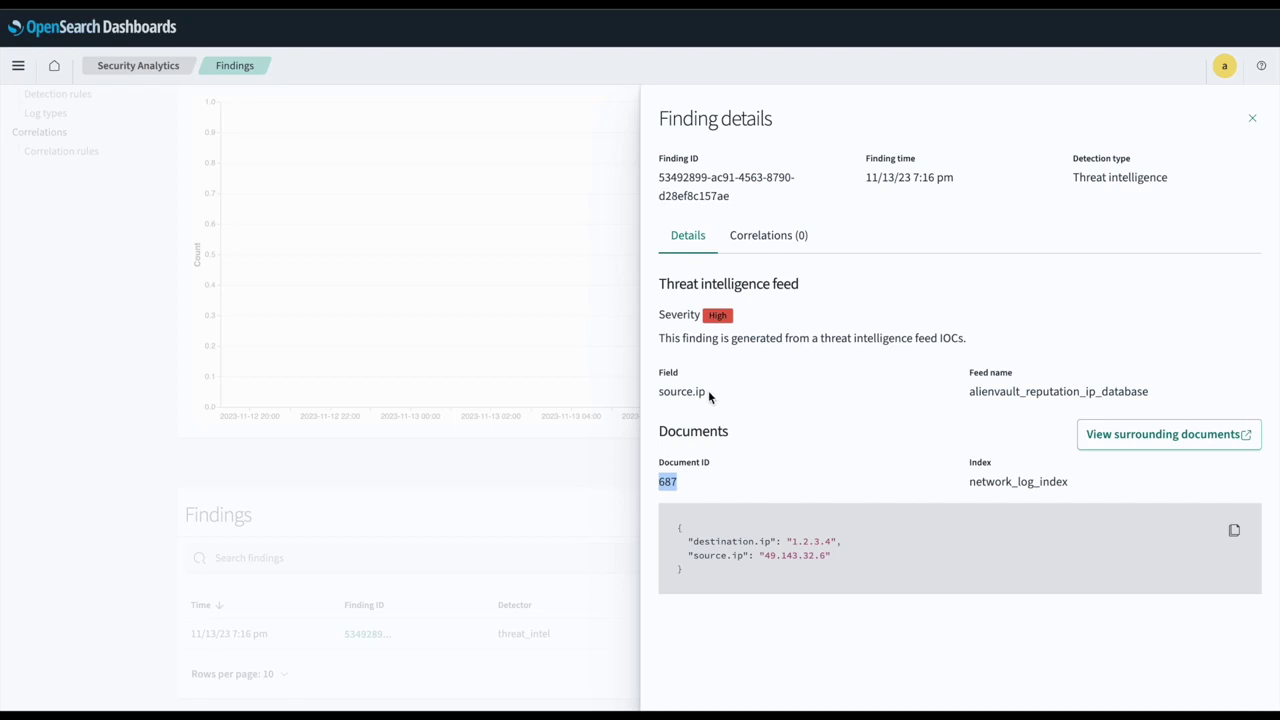
pyautogui.moveTo(708, 390); pyautogui.dragTo(656, 391)
pyautogui.click(770, 398)
# Step: Note the alienvault_reputation_ip_database feed and High severity, then close the details
pyautogui.moveTo(968, 391); pyautogui.dragTo(1186, 394)
pyautogui.click(1189, 387)
pyautogui.moveTo(739, 316); pyautogui.dragTo(657, 316)
pyautogui.click(720, 346)
pyautogui.click(406, 342)
pyautogui.scroll(2, 280, 300)
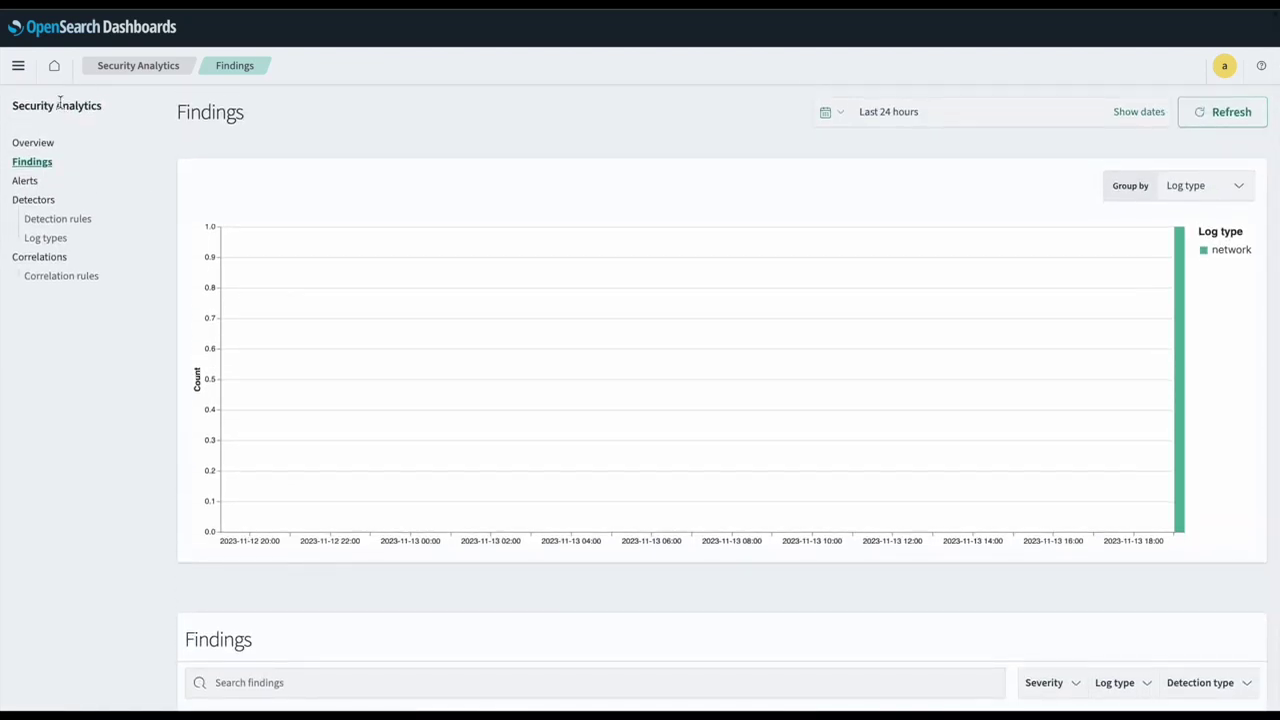
# Step: Run PUT /cloudtrail_log_index in Dev Tools, mapping src_endpoint.ip as text
pyautogui.click(18, 65)
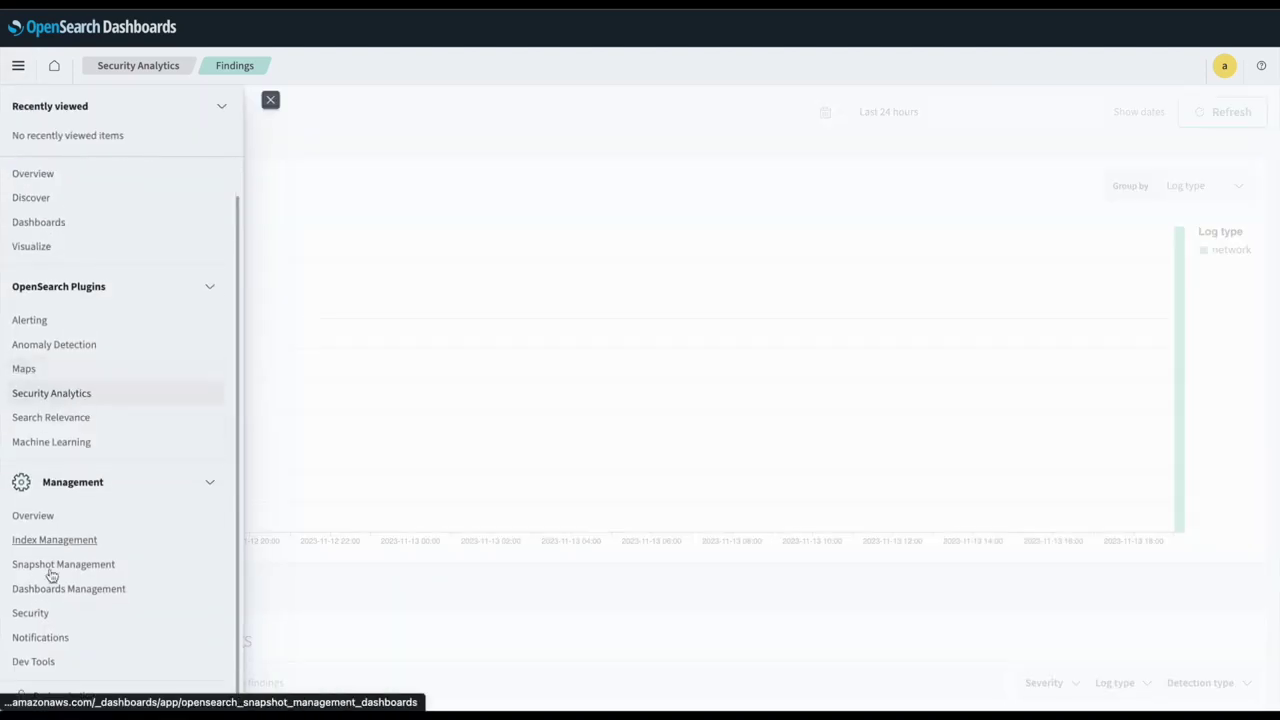
pyautogui.click(38, 661)
pyautogui.scroll(-3, 242, 570)
pyautogui.scroll(-2, 242, 570)
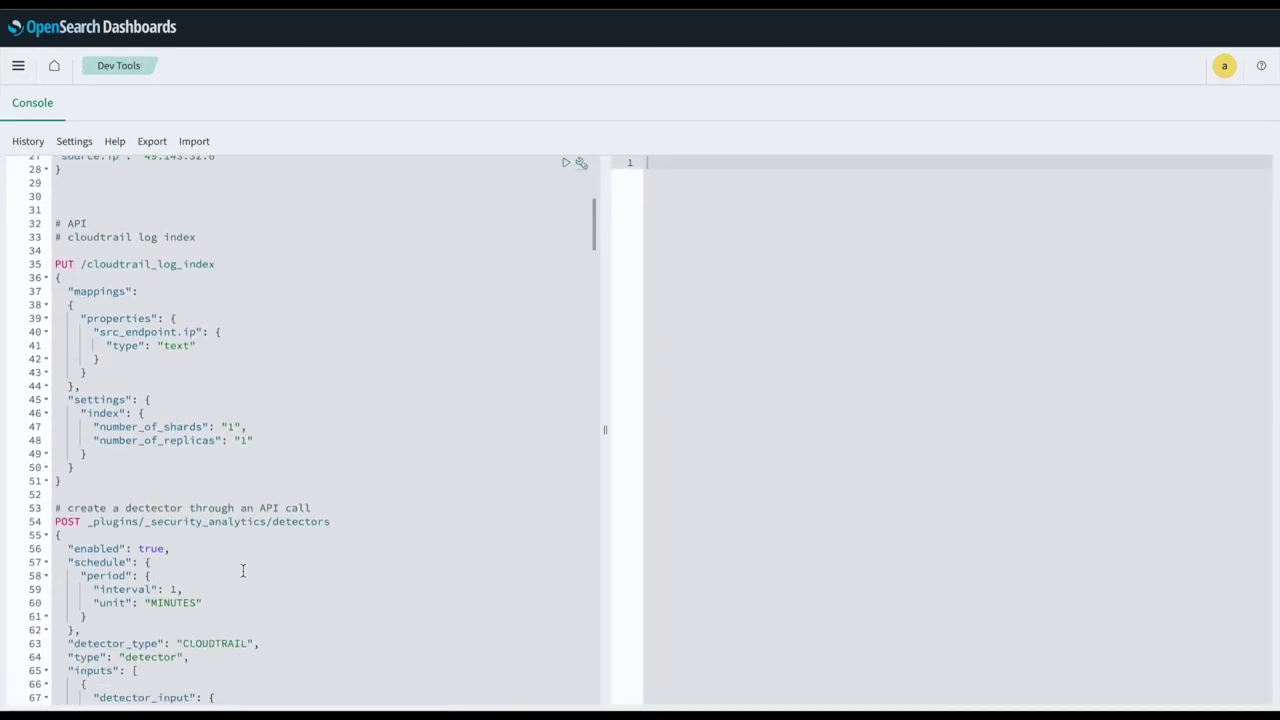
pyautogui.click(361, 290)
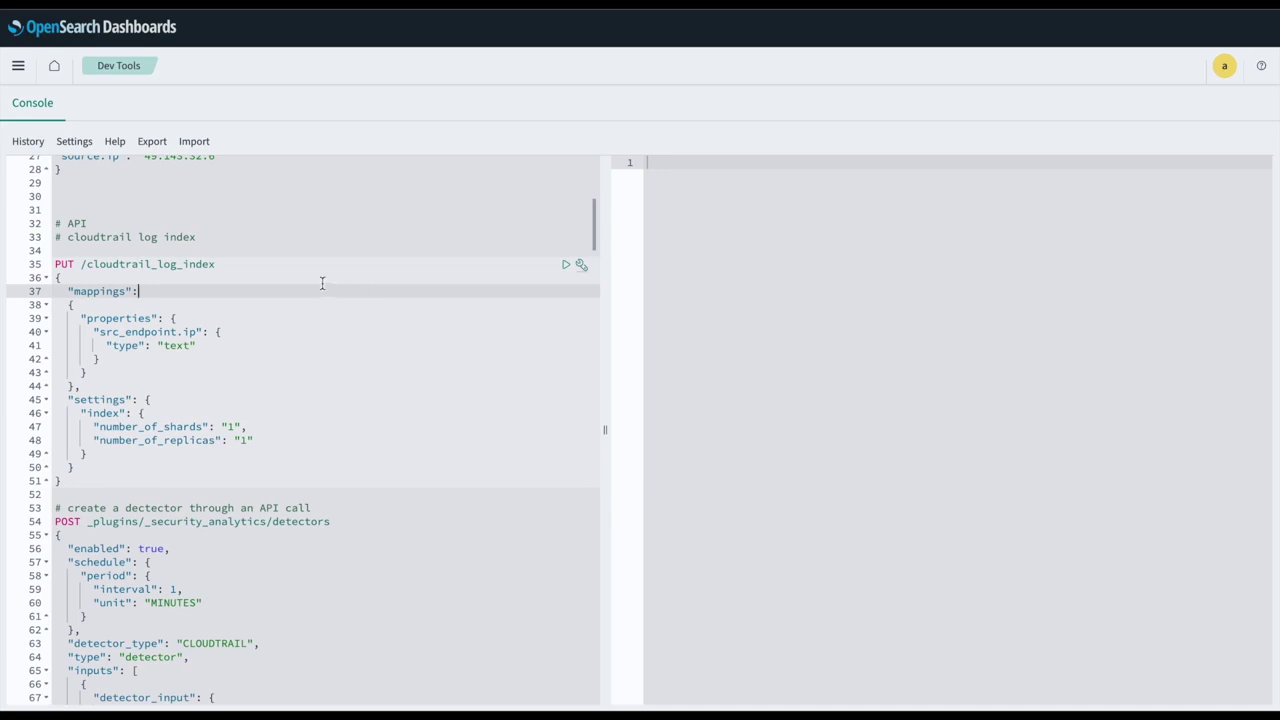
pyautogui.moveTo(226, 264); pyautogui.dragTo(90, 265)
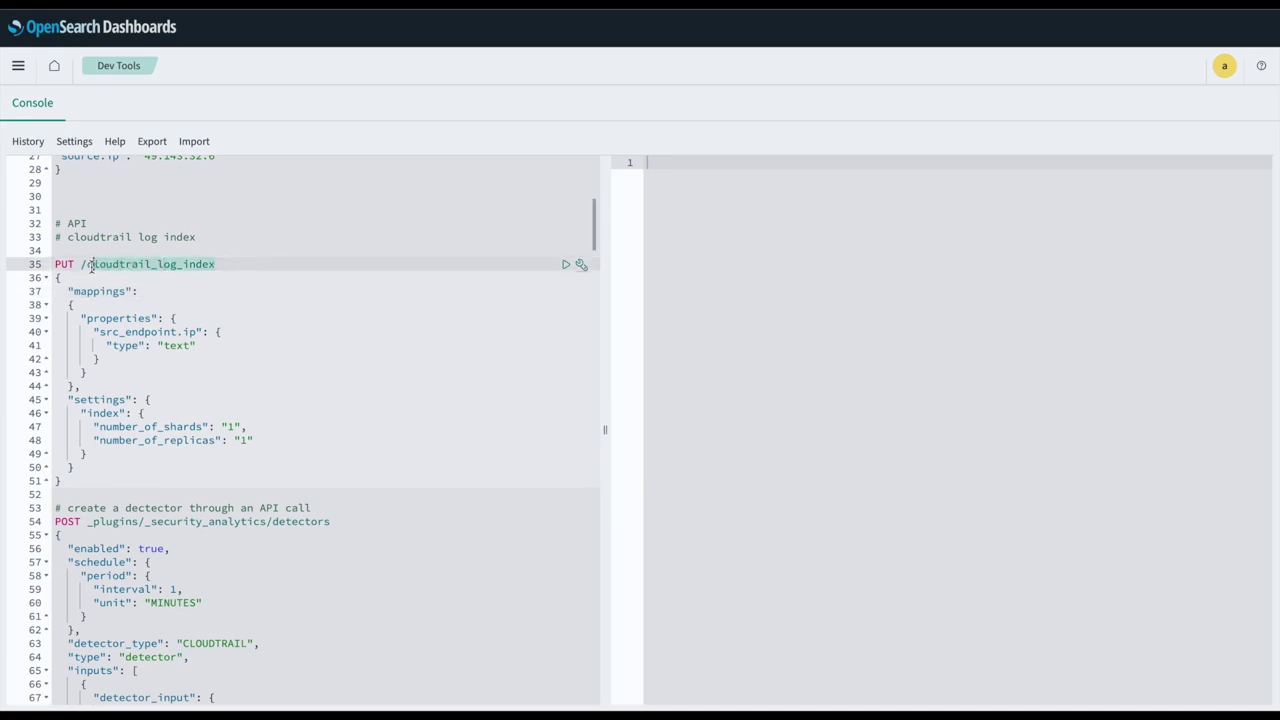
pyautogui.click(564, 265)
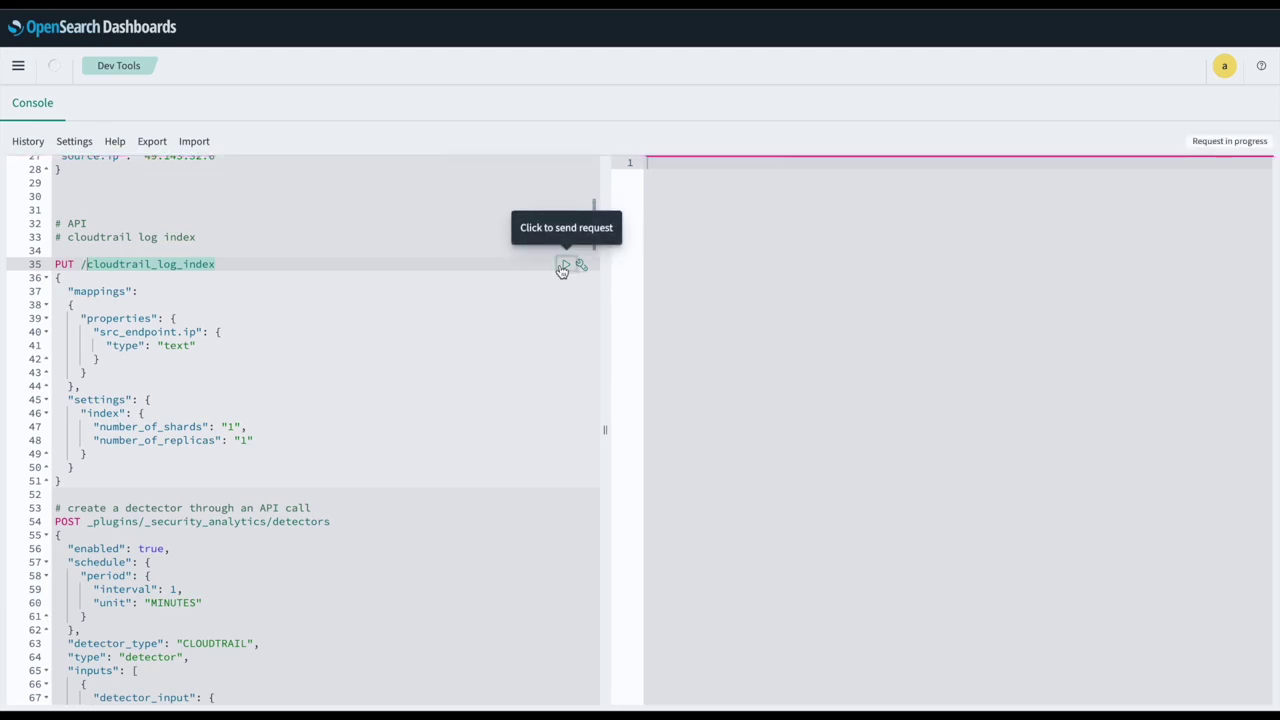
pyautogui.scroll(-5, 473, 324)
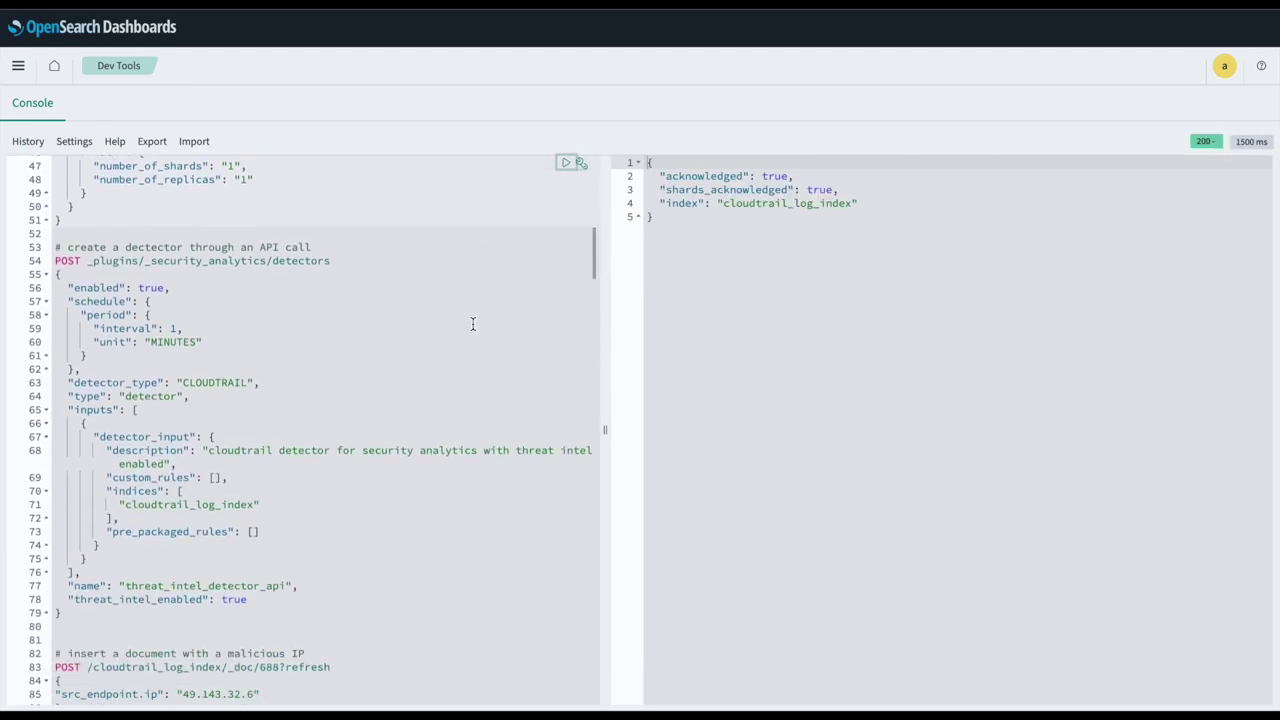
pyautogui.click(320, 327)
# Step: Create detector threat_intel_detector_api with threat_intel_enabled true and copy its new id
pyautogui.moveTo(250, 599); pyautogui.dragTo(68, 598)
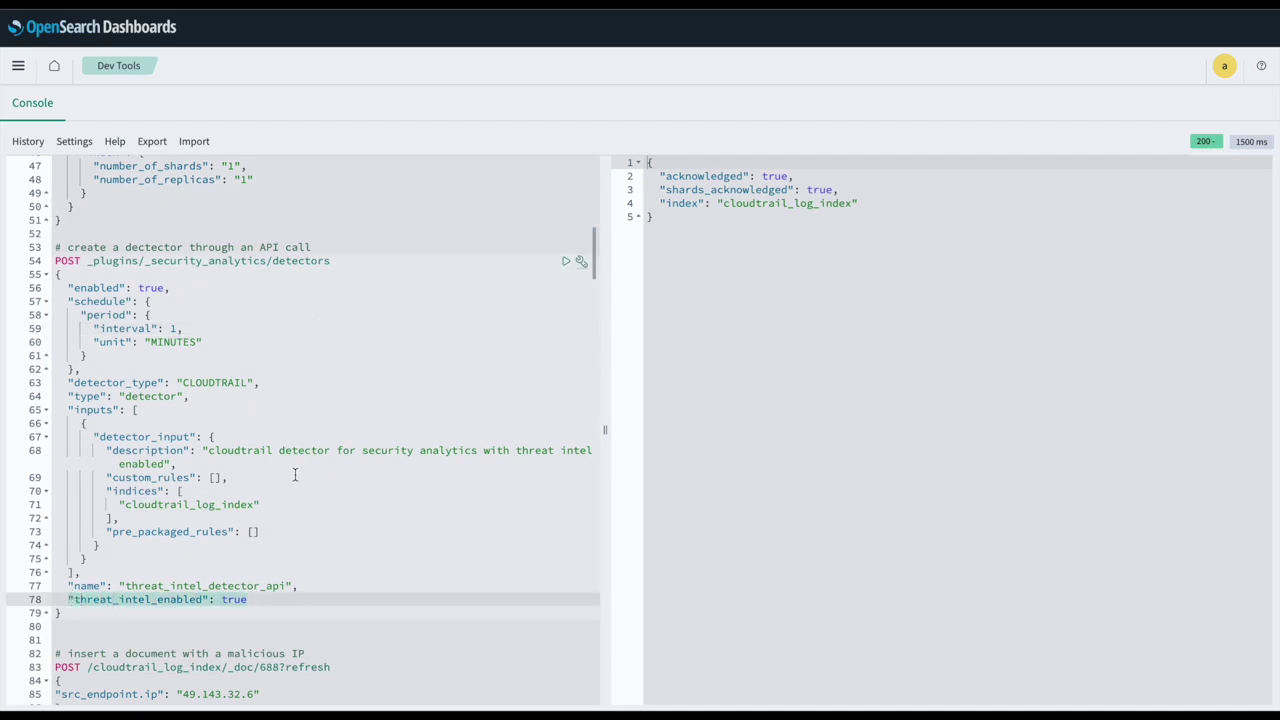
pyautogui.click(322, 436)
pyautogui.click(565, 263)
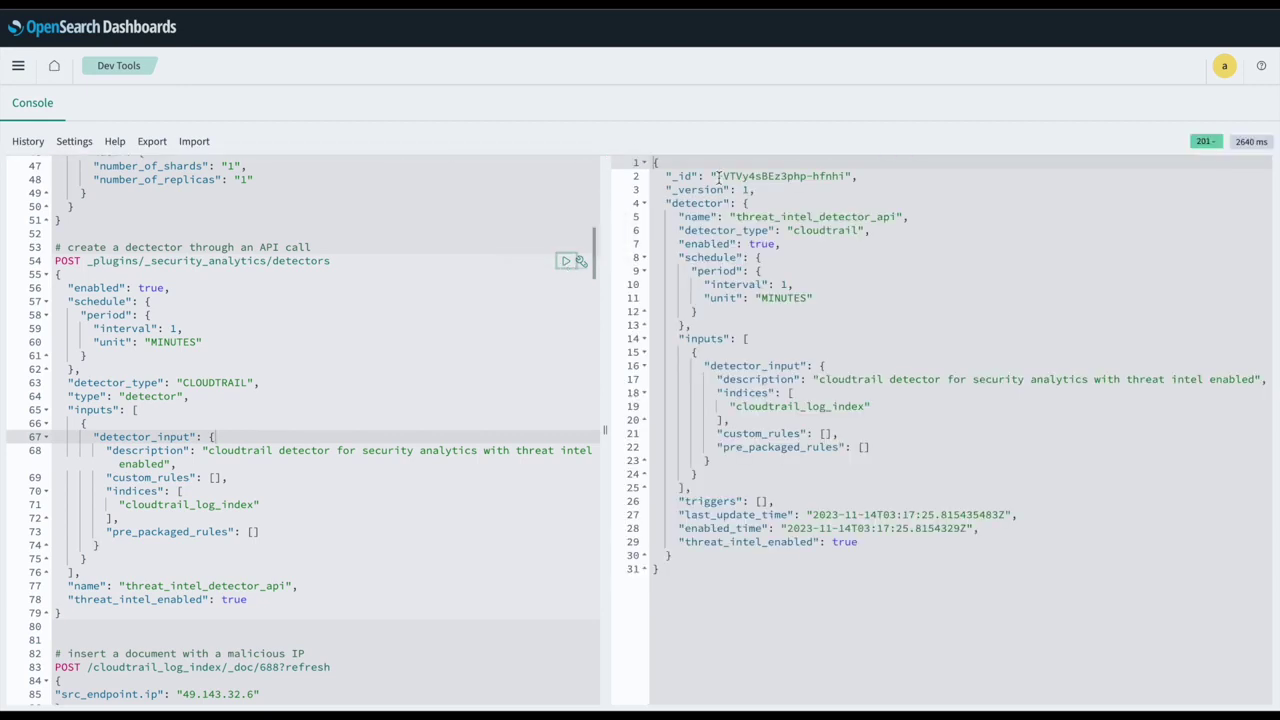
pyautogui.moveTo(717, 177); pyautogui.dragTo(847, 176)
pyautogui.hotkey('ctrl', 'c')
# Step: Index document 688 with malicious IP 49.143.32.6 into cloudtrail_log_index
pyautogui.click(280, 504)
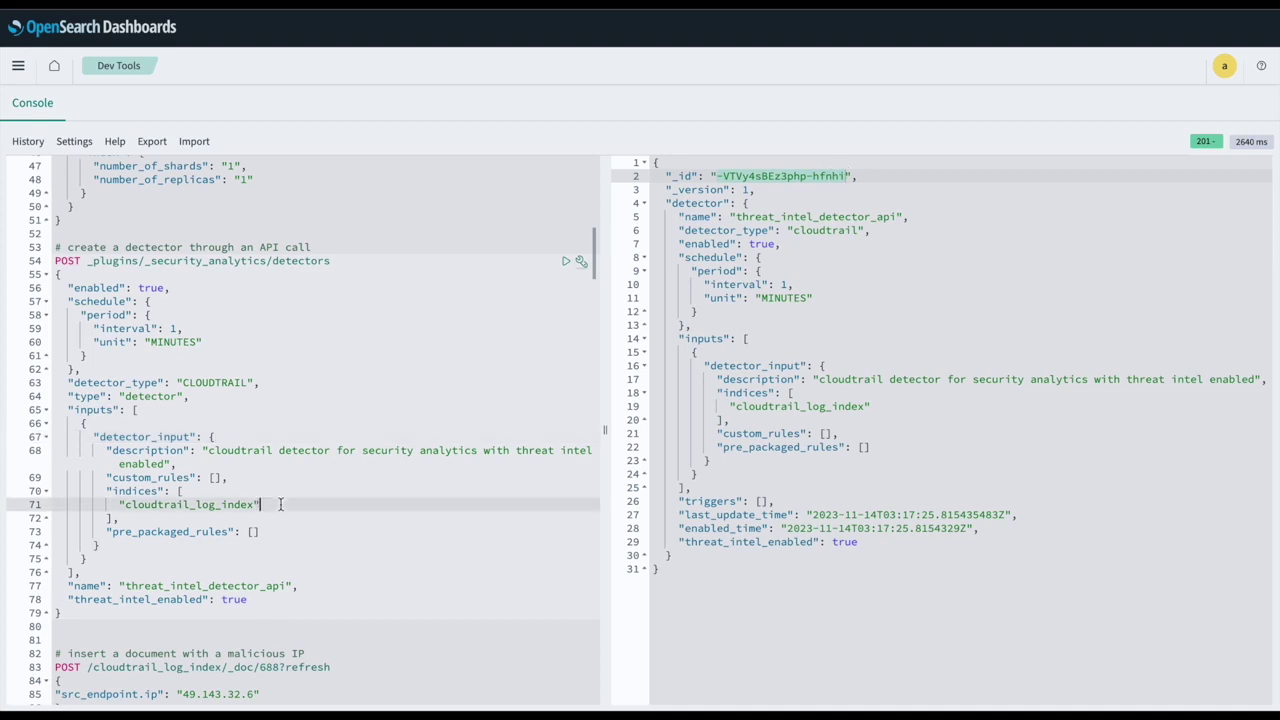
pyautogui.scroll(-4, 280, 503)
pyautogui.click(272, 499)
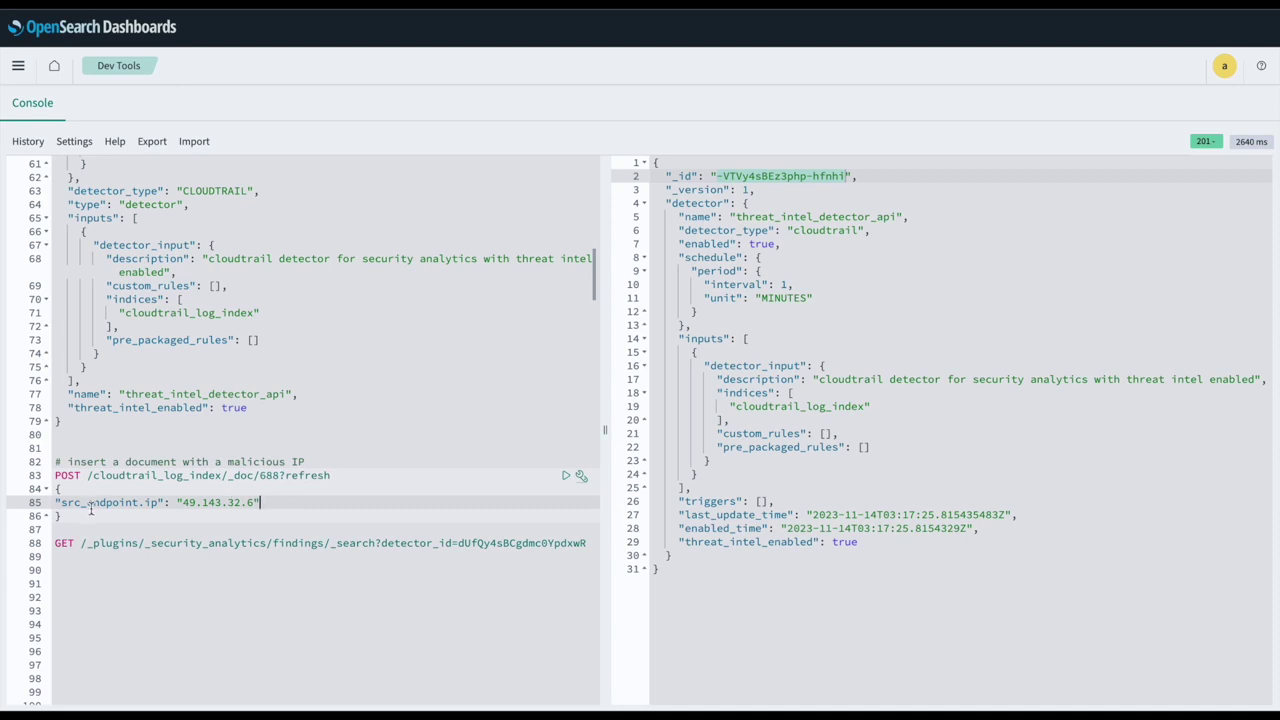
pyautogui.click(564, 476)
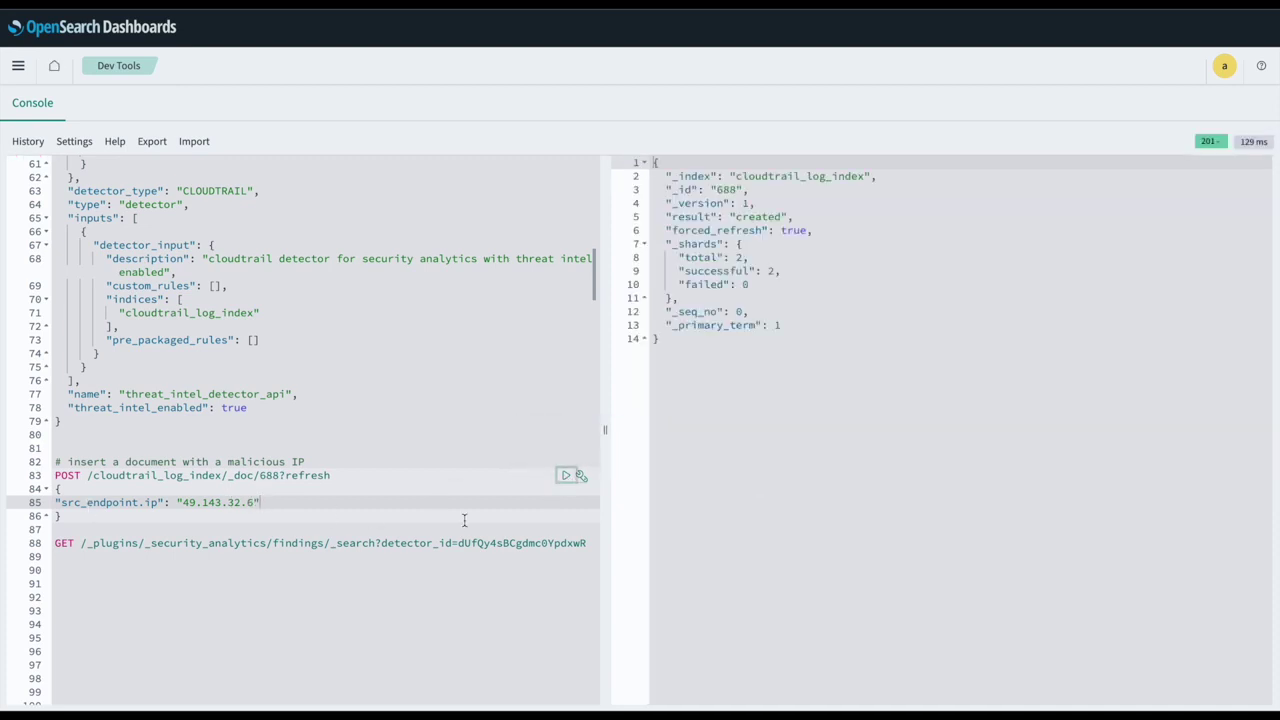
# Step: Put the new detector's id into the findings search and run it until a finding returns
pyautogui.moveTo(457, 543); pyautogui.dragTo(586, 543)
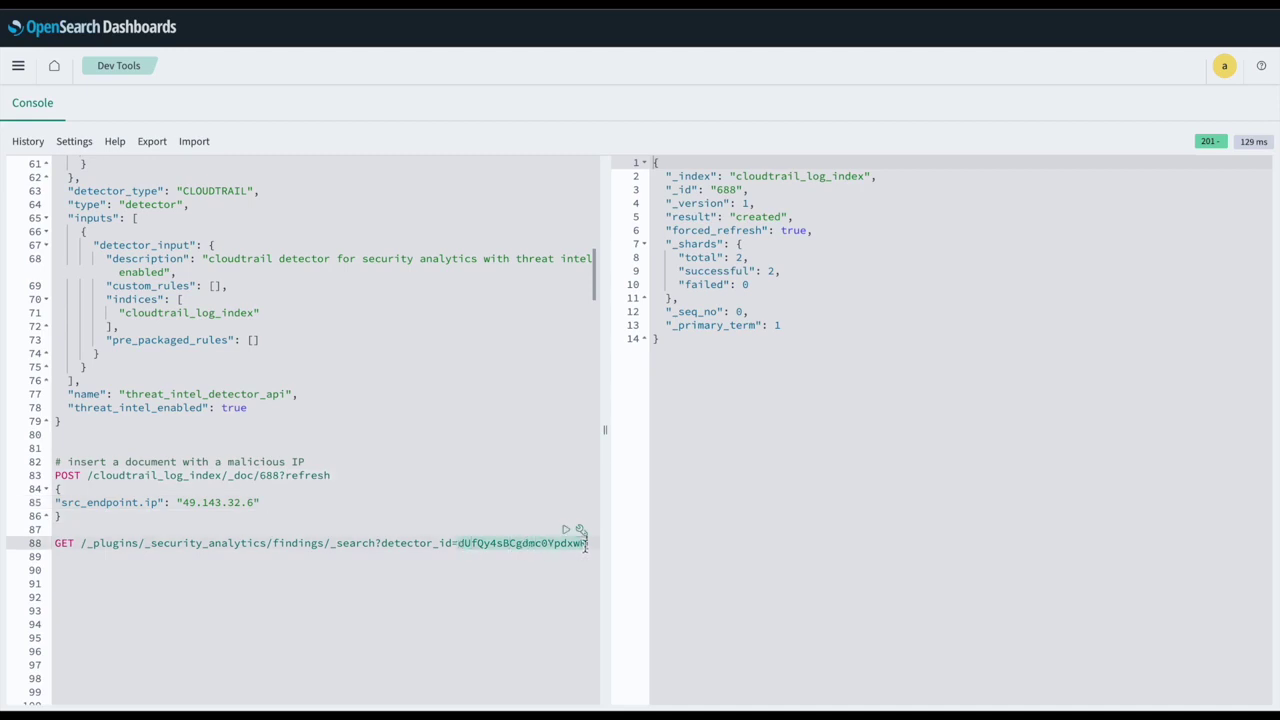
pyautogui.press('BackSpace')
pyautogui.hotkey('ctrl', 'v')
pyautogui.click(567, 530)
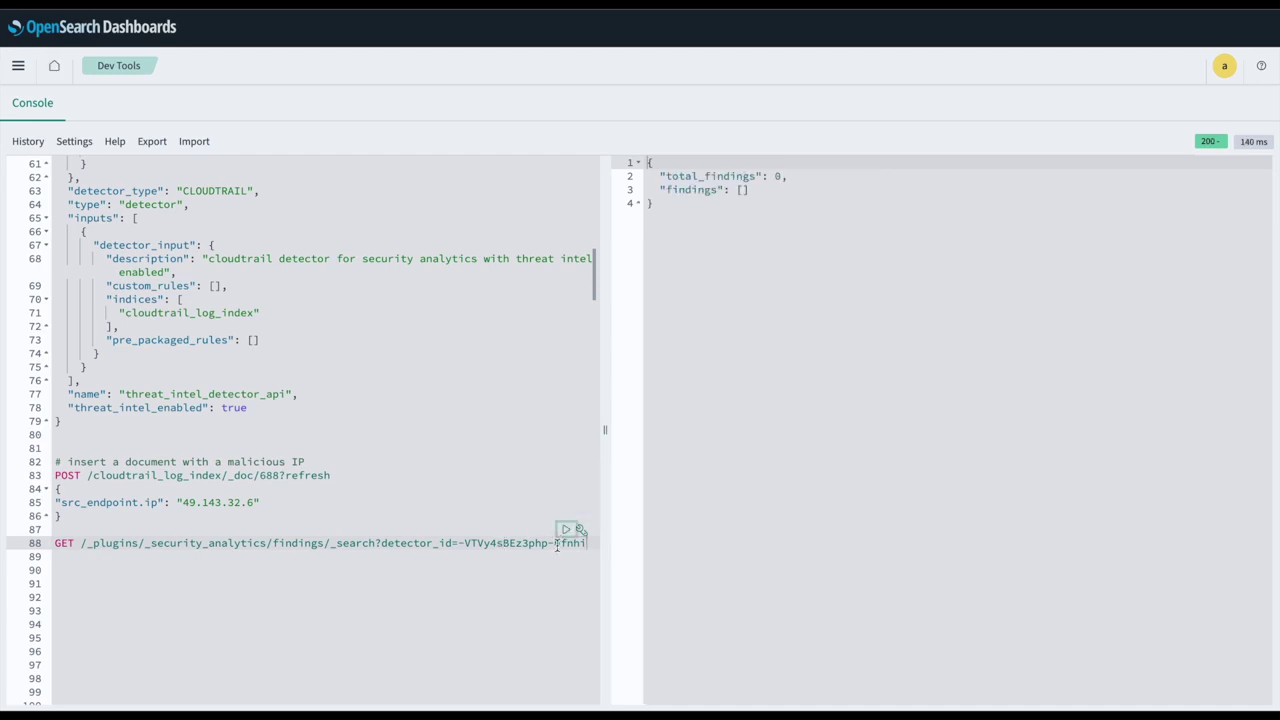
pyautogui.click(566, 531)
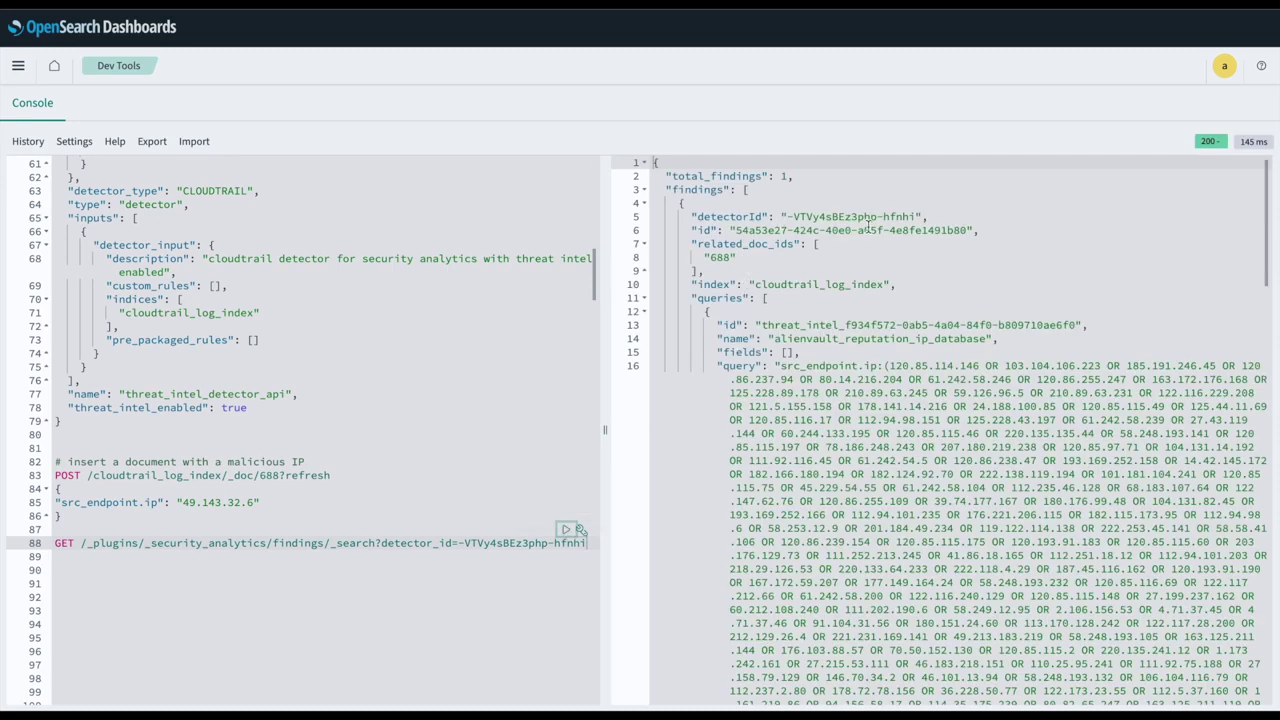
# Step: Review the finding's threat intel IP query and matched src_endpoint.ip 49.143.32.6
pyautogui.scroll(-3, 800, 372)
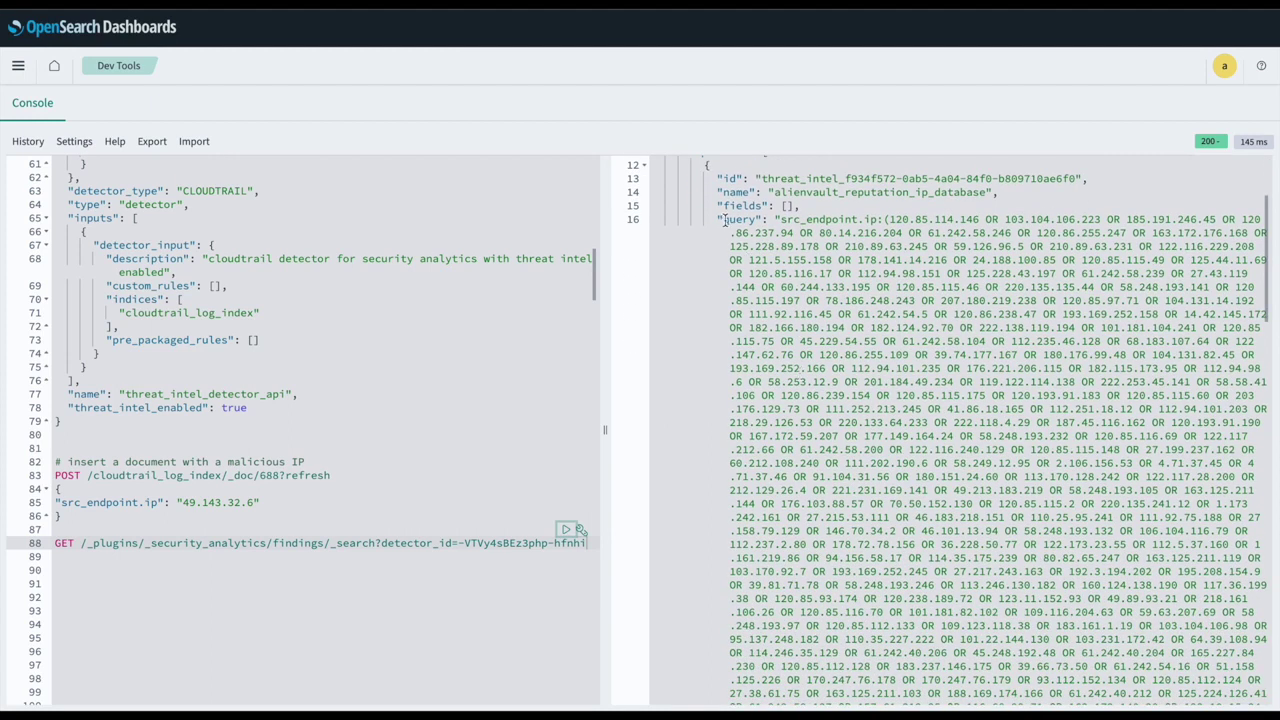
pyautogui.moveTo(724, 220); pyautogui.dragTo(877, 556)
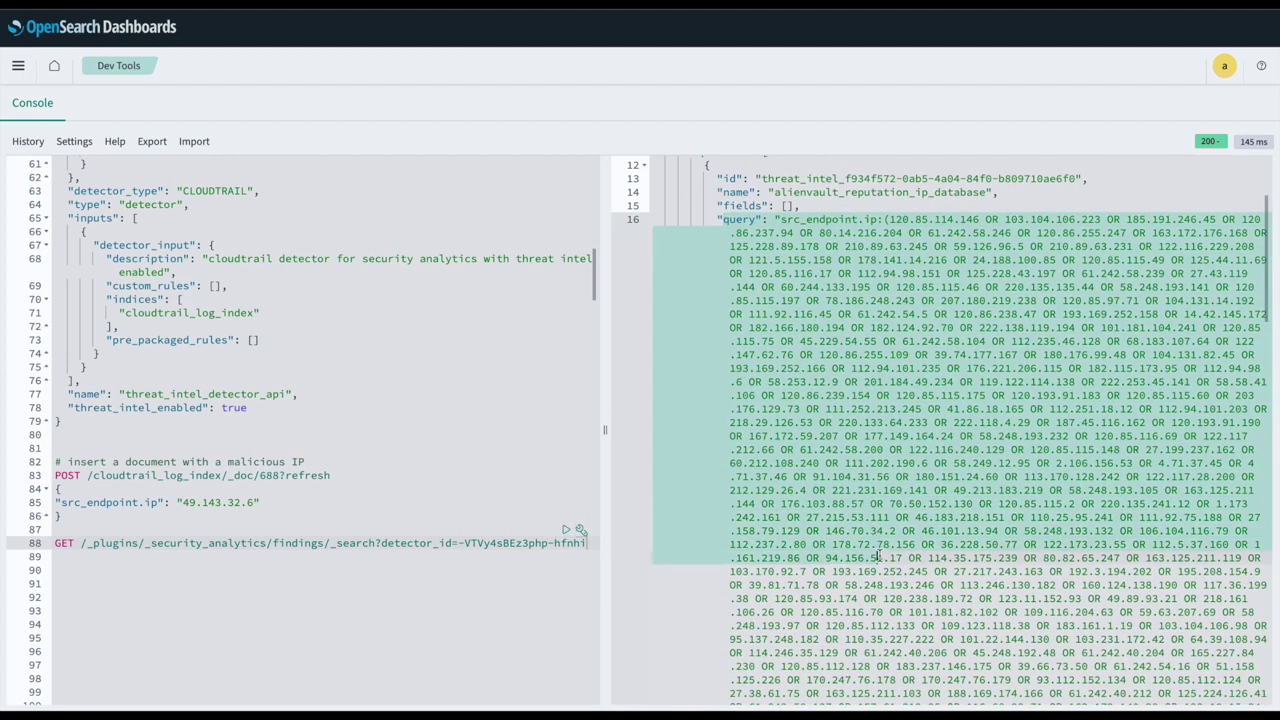
pyautogui.scroll(-8, 878, 557)
pyautogui.scroll(-10, 878, 557)
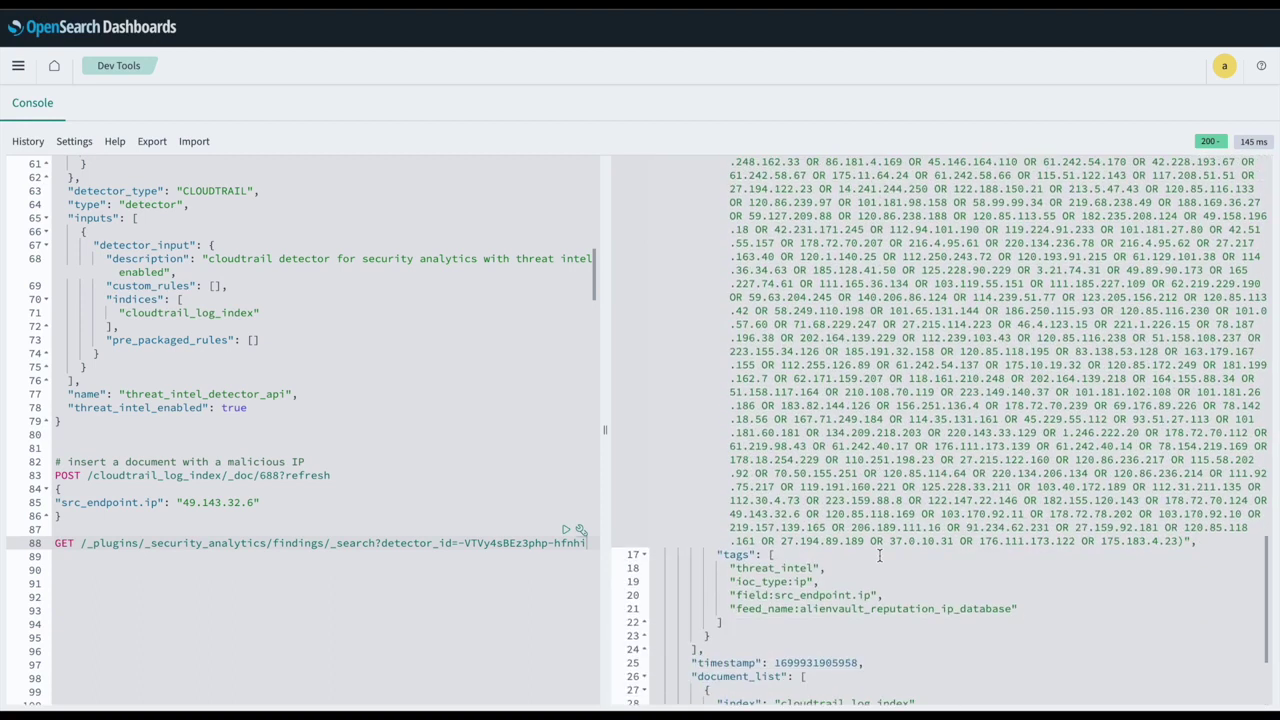
pyautogui.scroll(-3, 880, 557)
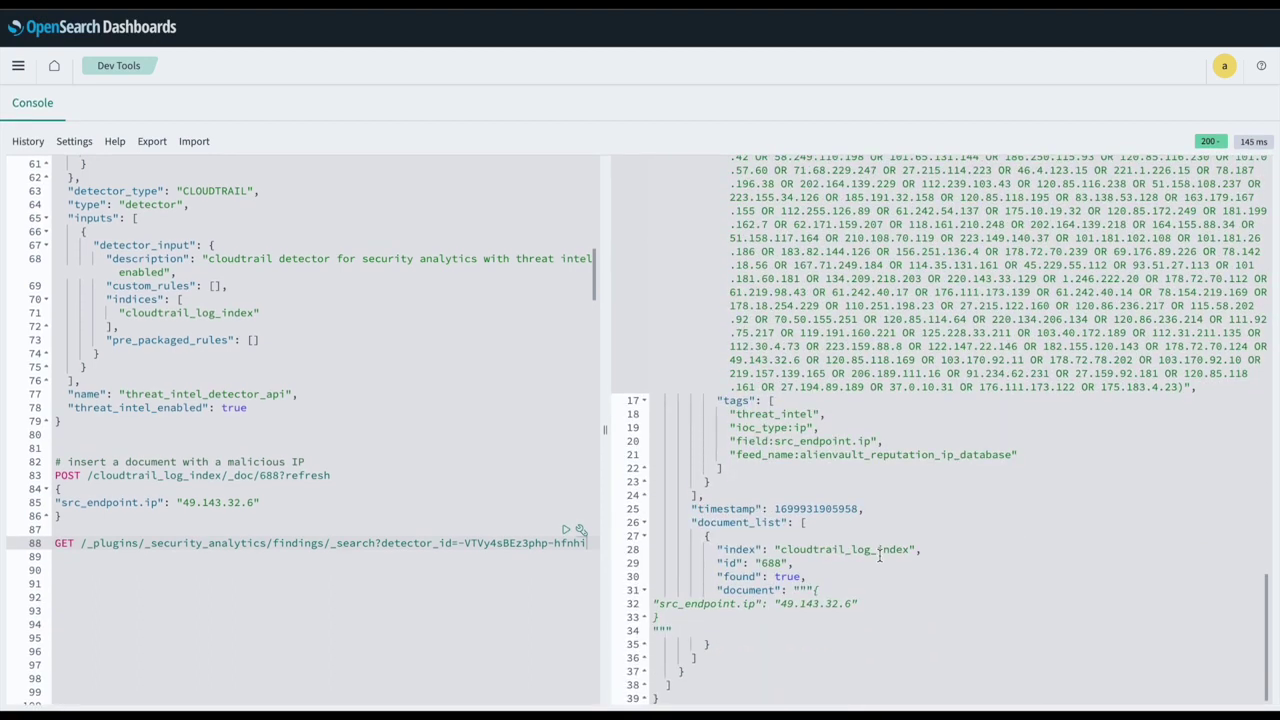
pyautogui.moveTo(864, 604); pyautogui.dragTo(652, 603)
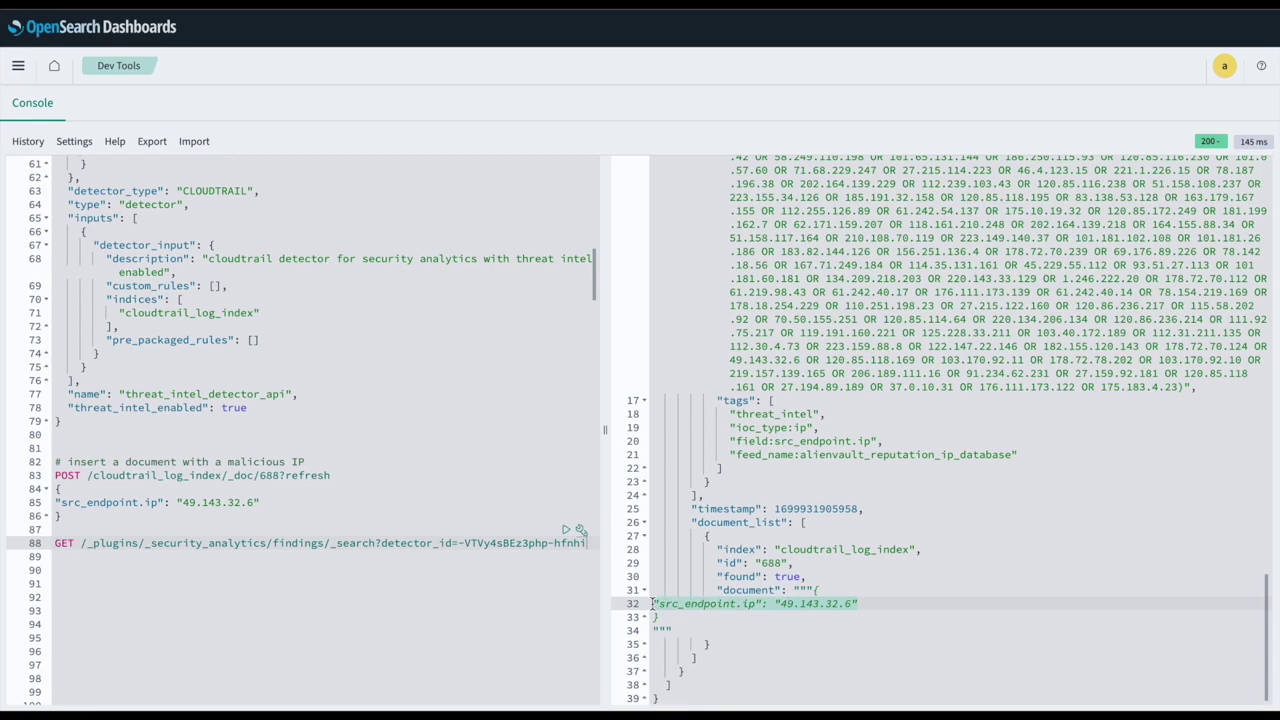
pyautogui.click(853, 601)
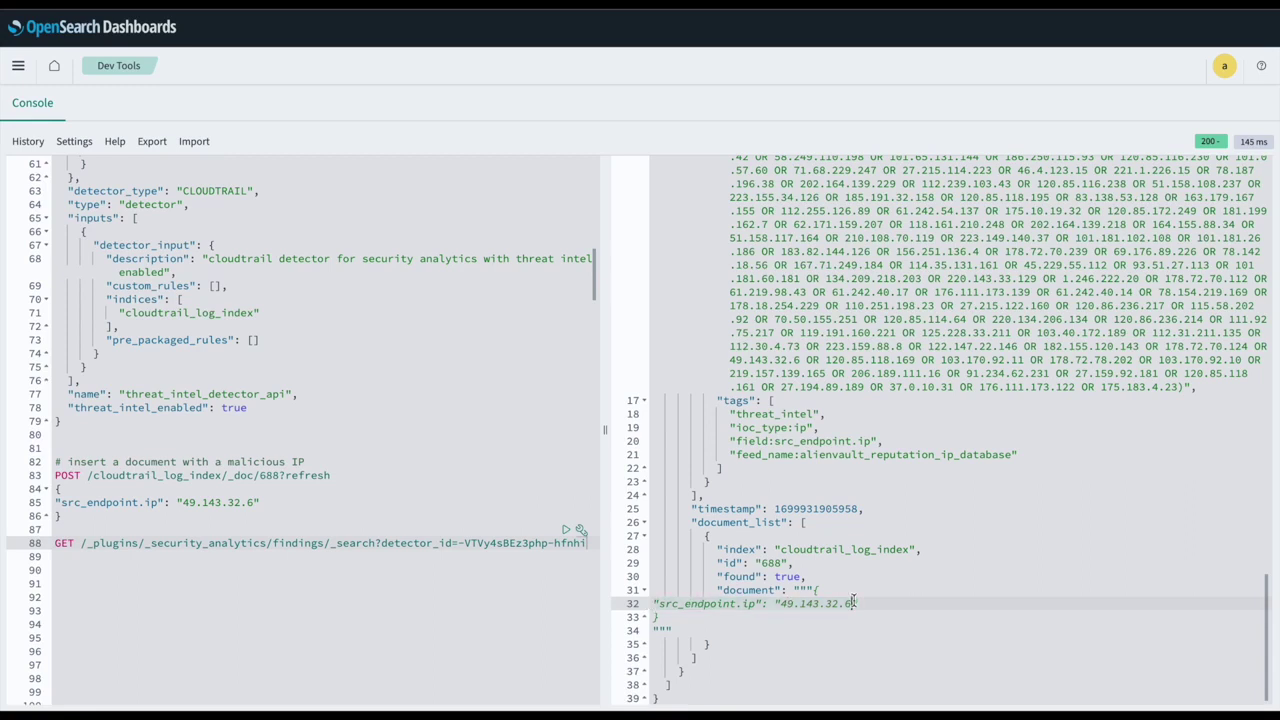